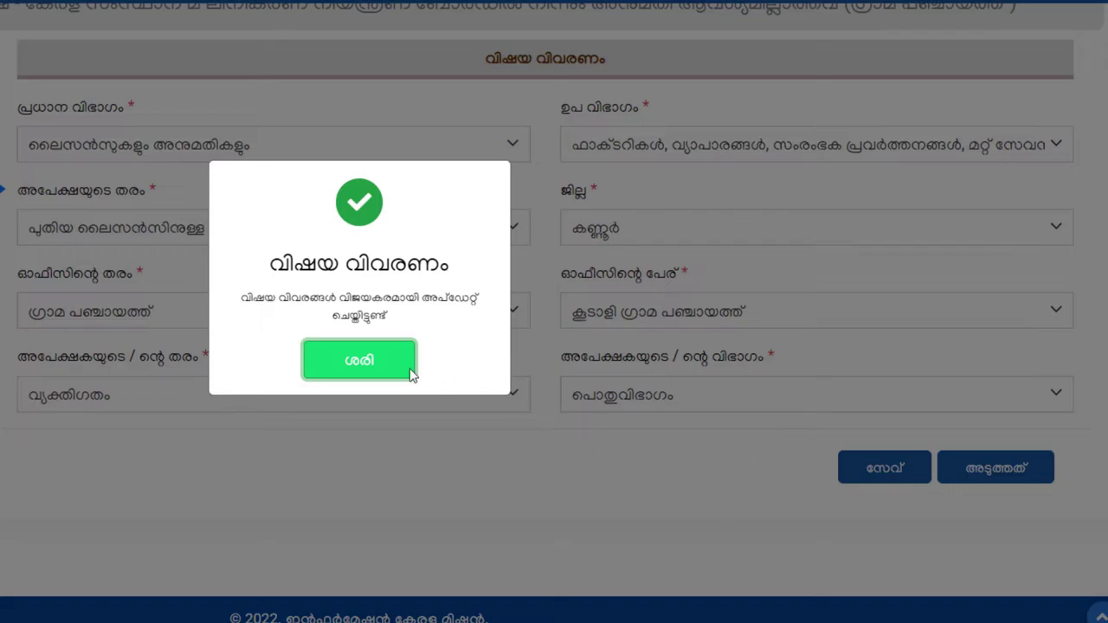
- Continue to the applicant-details page and choose Aadhaar card as the ID type
{"action": "left_click", "coordinate": [410, 373]}
{"action": "left_click", "coordinate": [987, 487]}
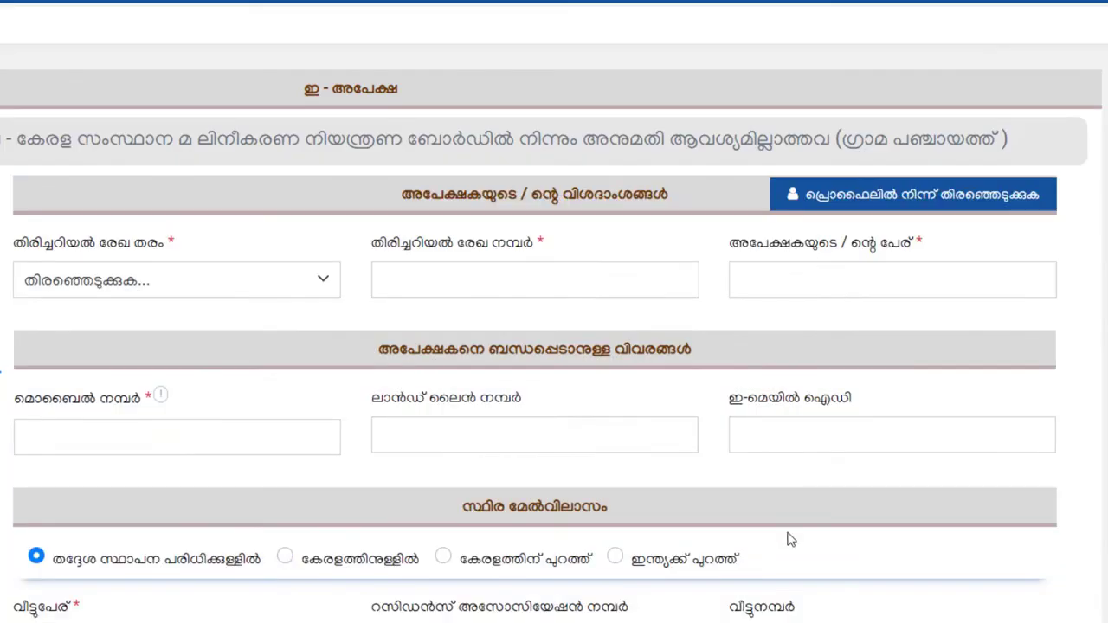
{"action": "scroll", "coordinate": [320, 433], "scroll_direction": "down", "scroll_amount": 1}
{"action": "left_click", "coordinate": [301, 184]}
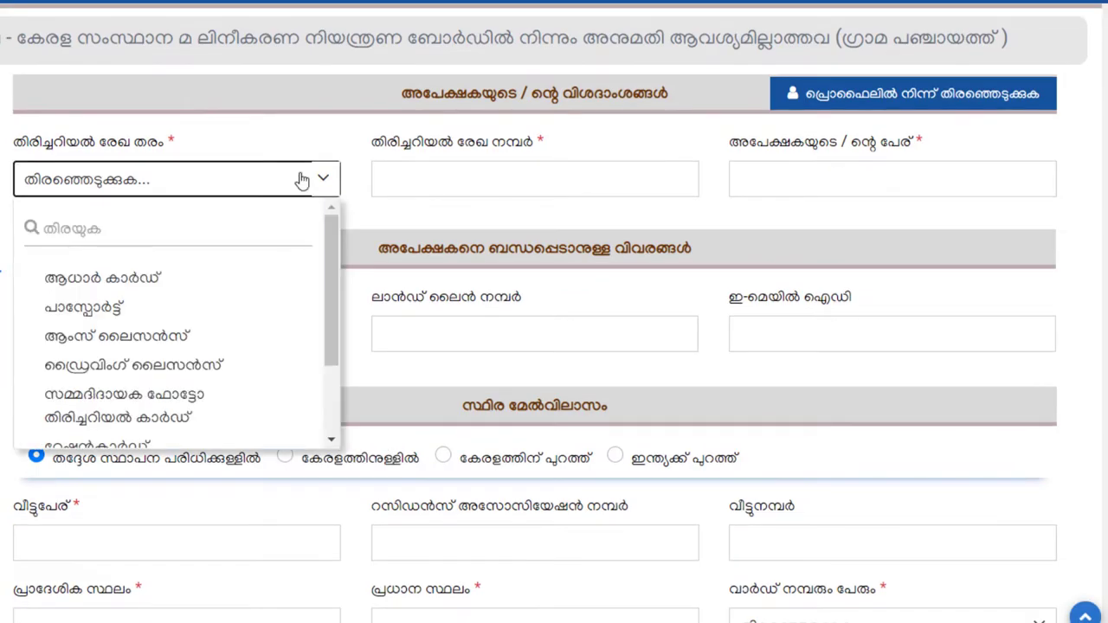
{"action": "left_click", "coordinate": [294, 136]}
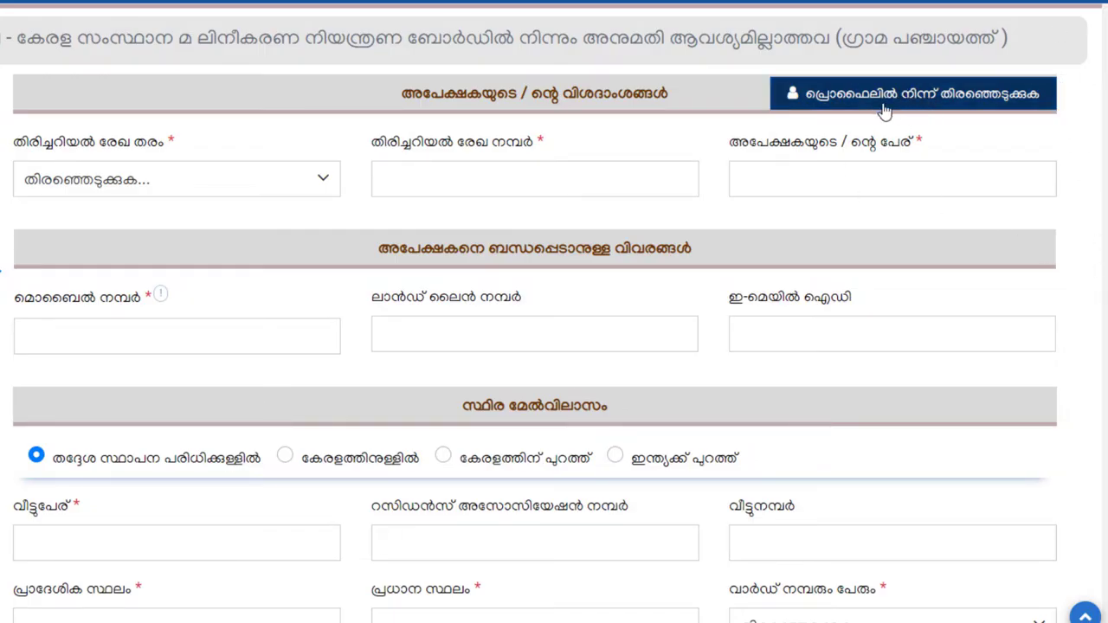
{"action": "left_click", "coordinate": [317, 185]}
{"action": "left_click", "coordinate": [224, 284]}
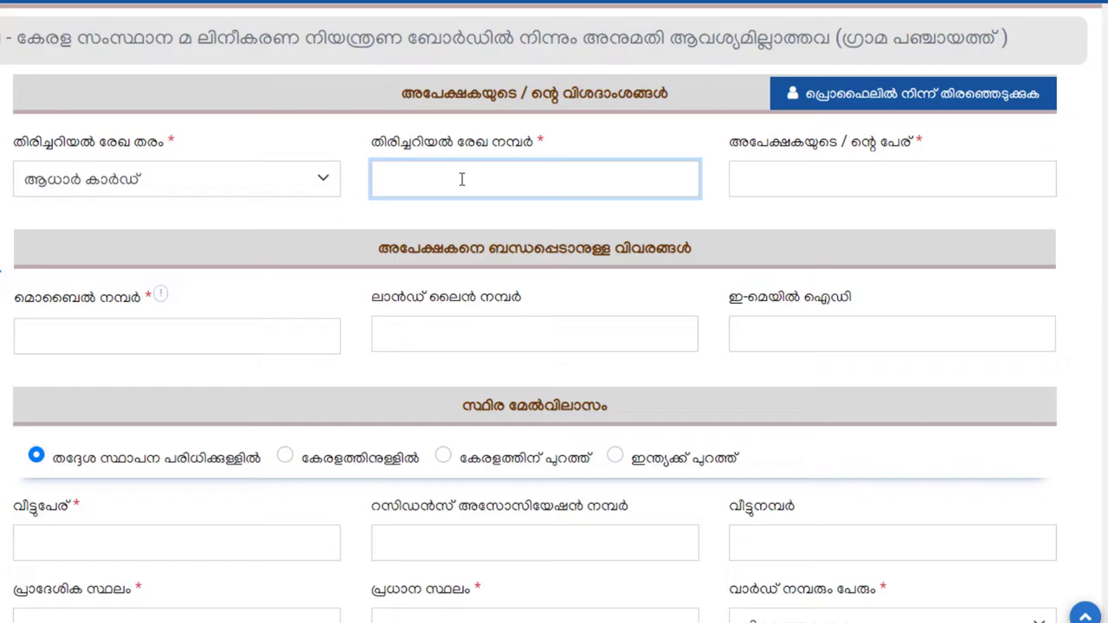
- Enter the Aadhaar number, the applicant's full name and mobile number
{"action": "key", "text": "ctrl+v"}
{"action": "left_click", "coordinate": [764, 186]}
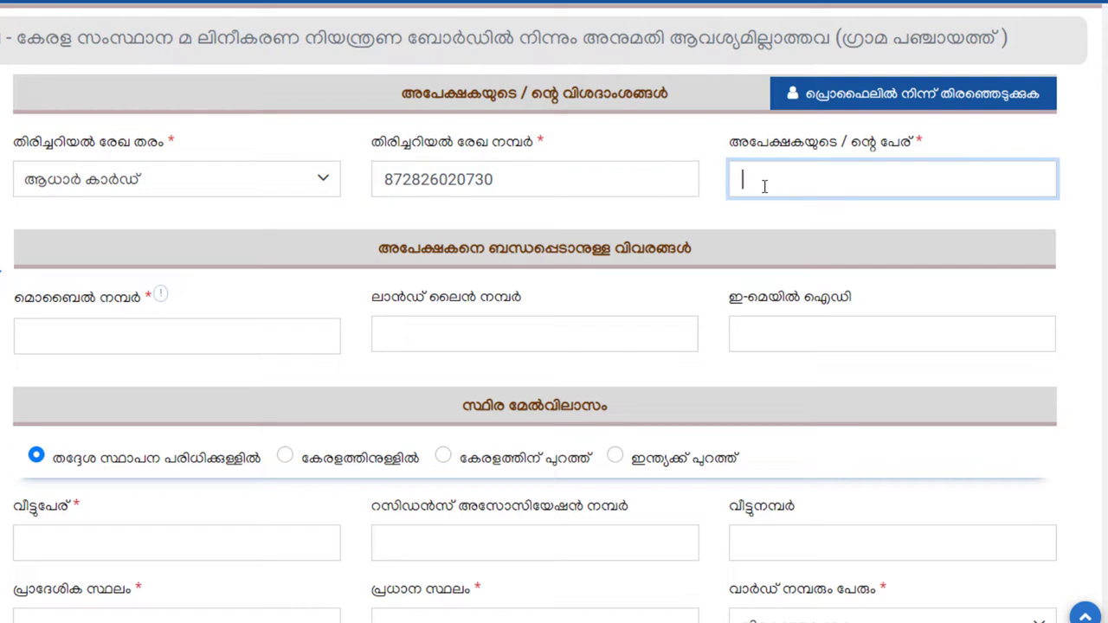
{"action": "type", "text": "ASHKAR V"}
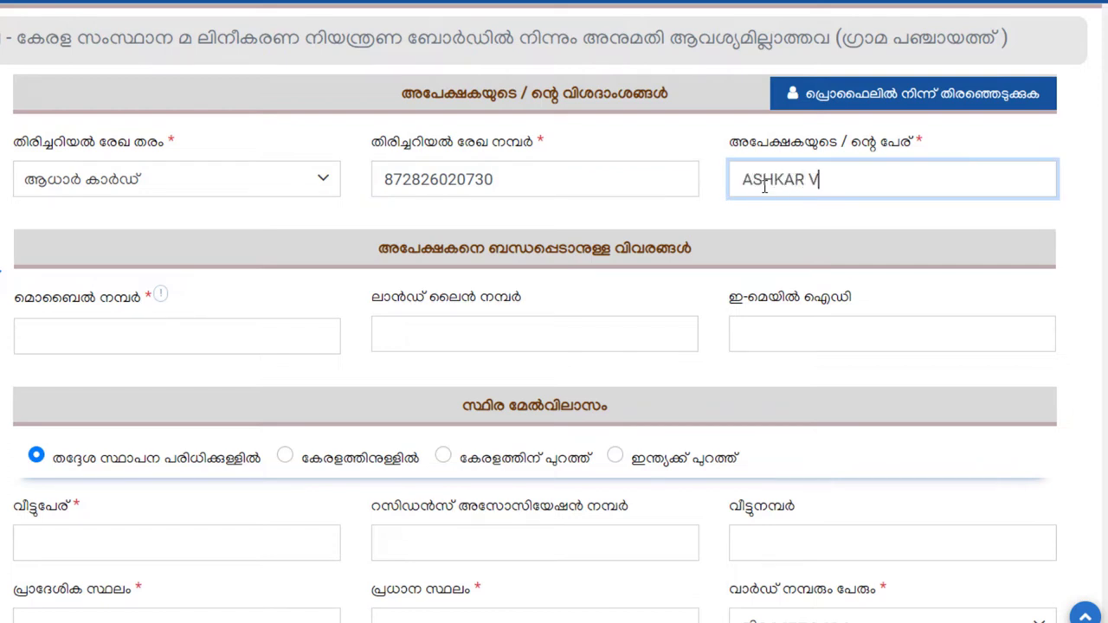
{"action": "scroll", "coordinate": [207, 332], "scroll_direction": "down", "scroll_amount": 1}
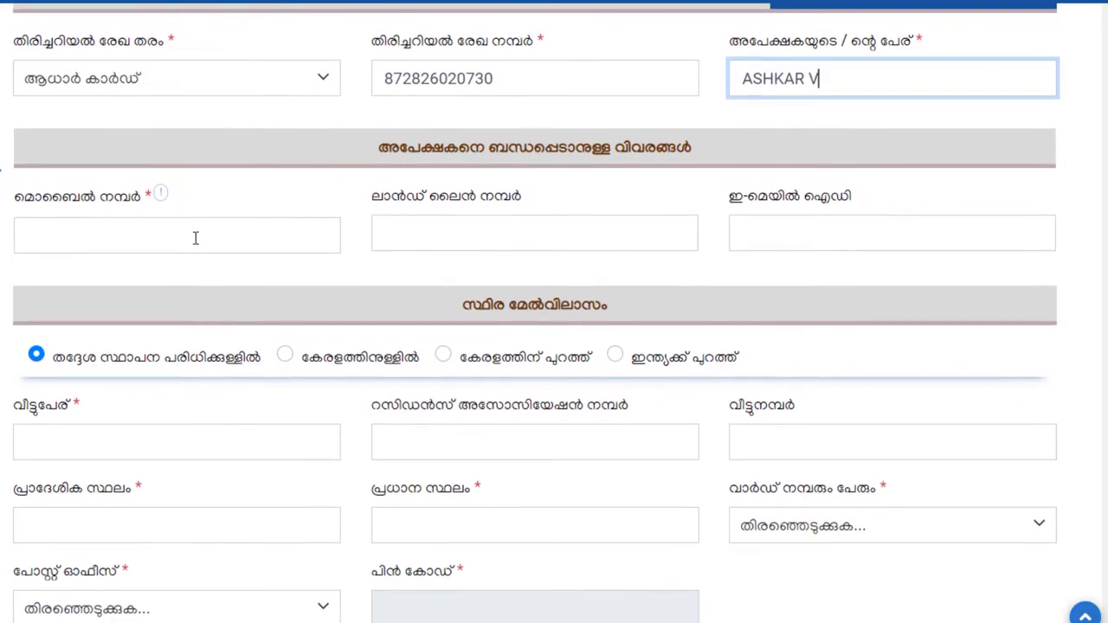
{"action": "left_click", "coordinate": [196, 237]}
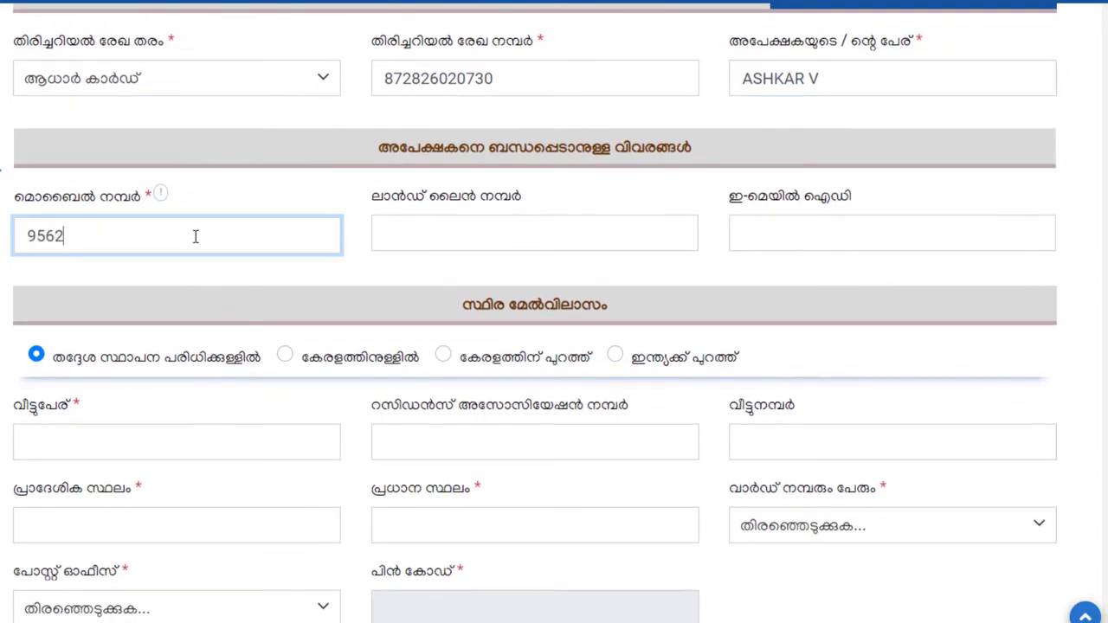
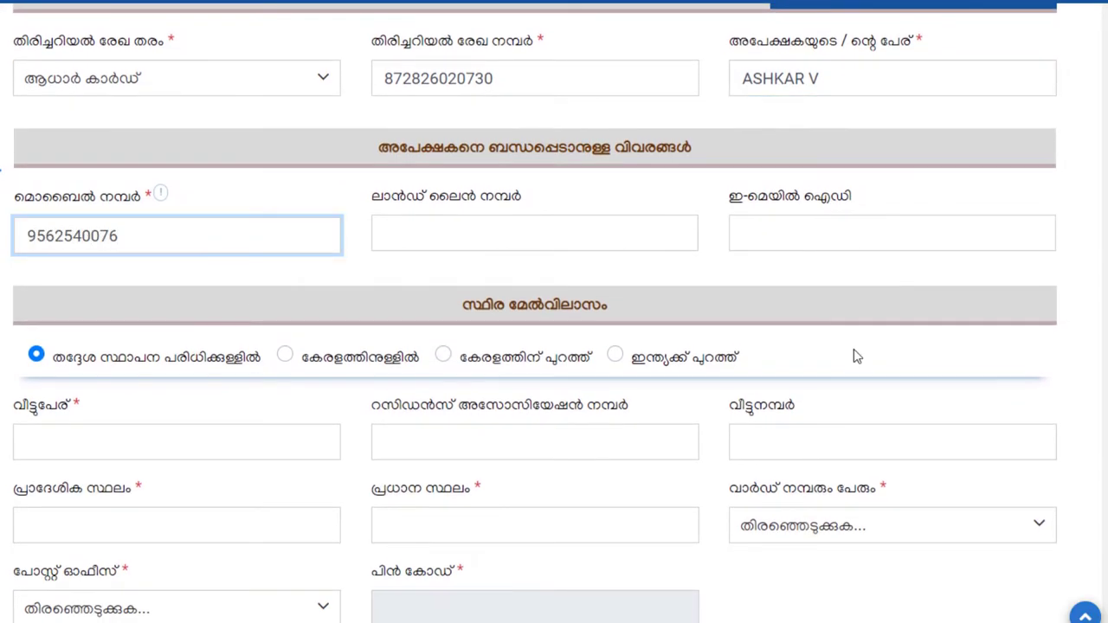
{"action": "scroll", "coordinate": [853, 355], "scroll_direction": "down", "scroll_amount": 1}
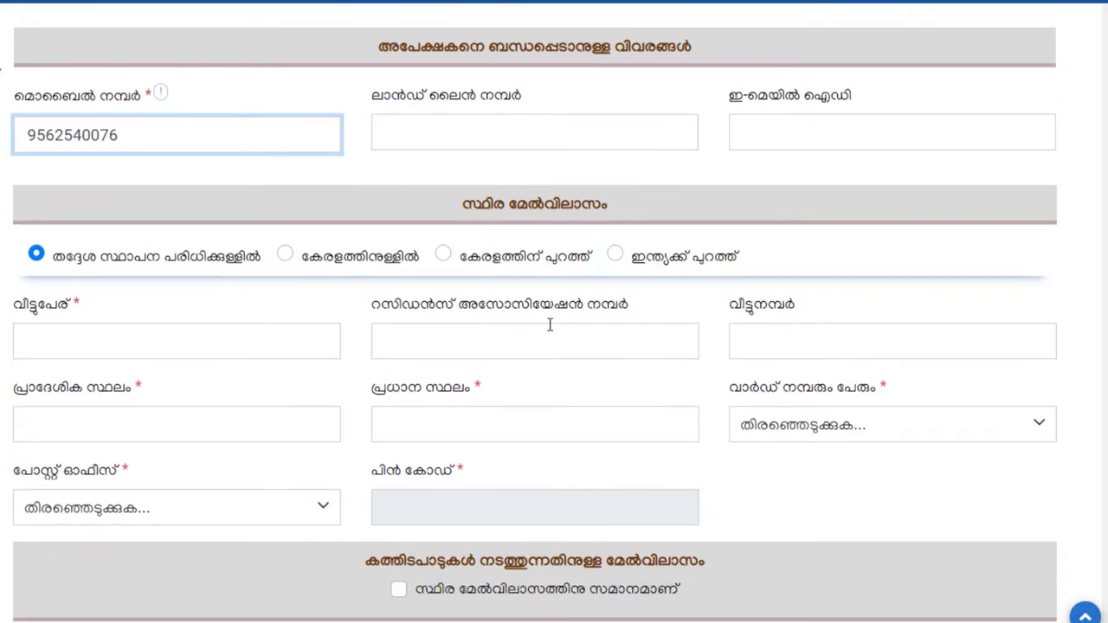
{"action": "scroll", "coordinate": [611, 321], "scroll_direction": "down", "scroll_amount": 1}
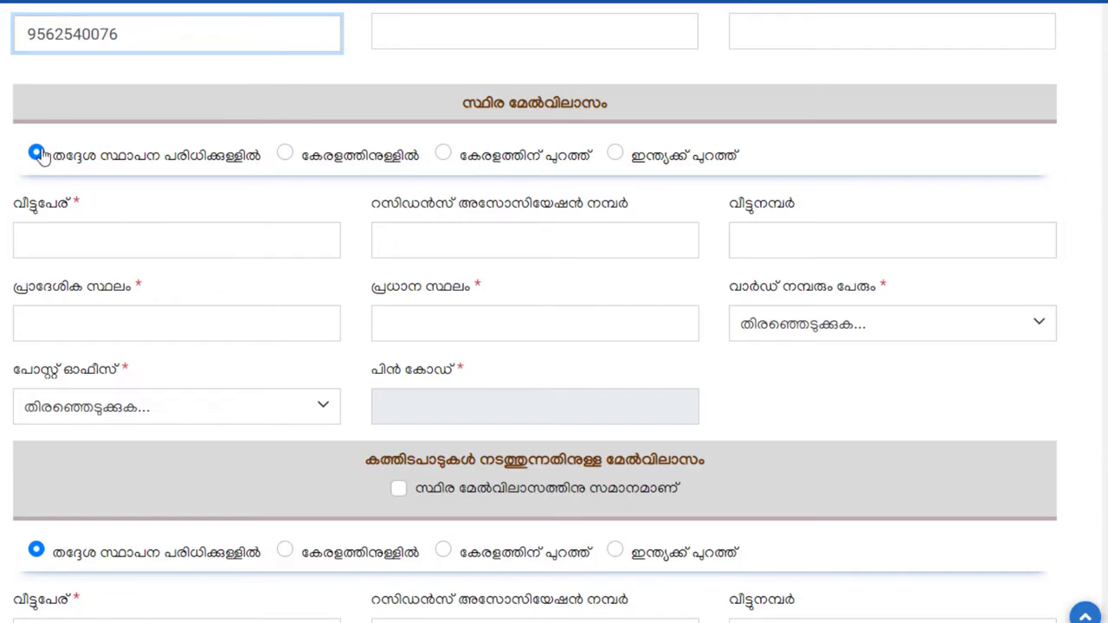
- Keep the permanent address within the local body and enter house name, locality and main place
{"action": "left_click", "coordinate": [287, 157]}
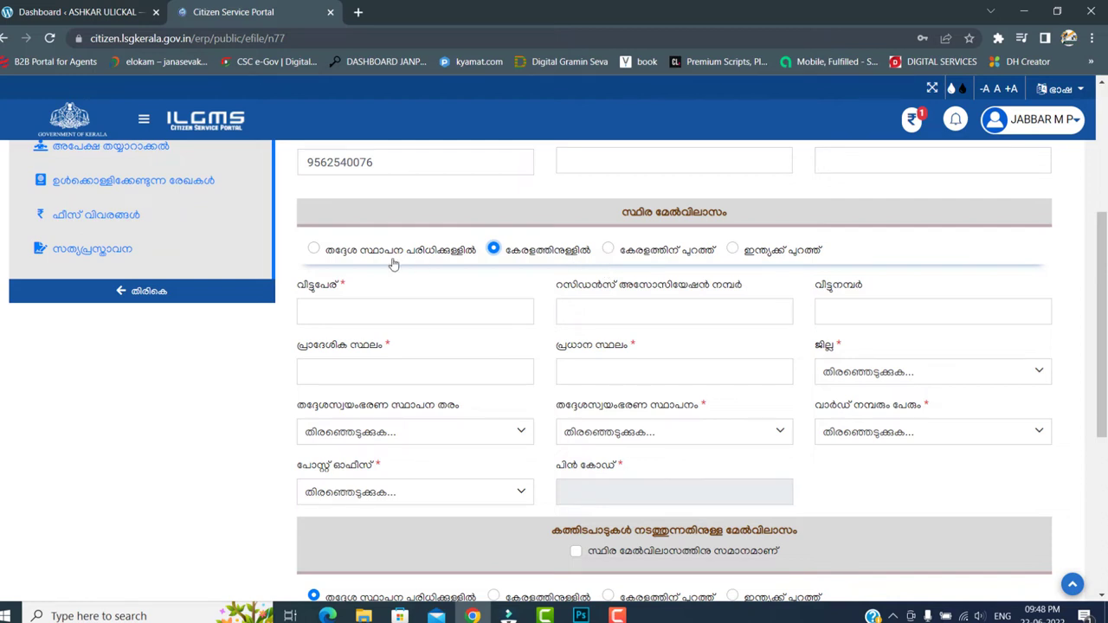
{"action": "left_click", "coordinate": [313, 250]}
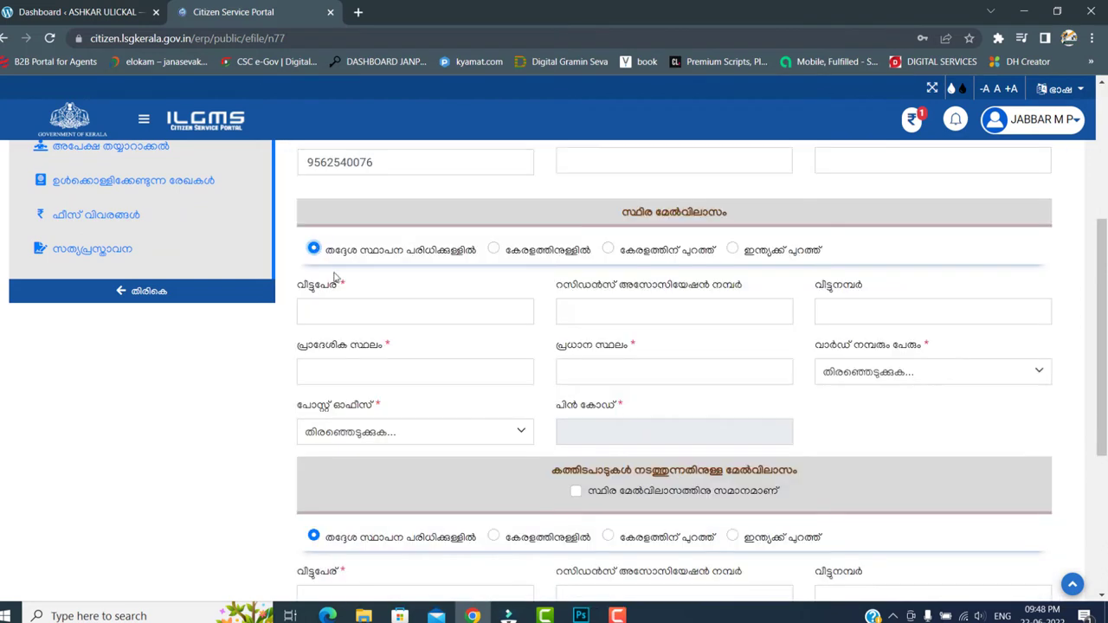
{"action": "left_click", "coordinate": [373, 306]}
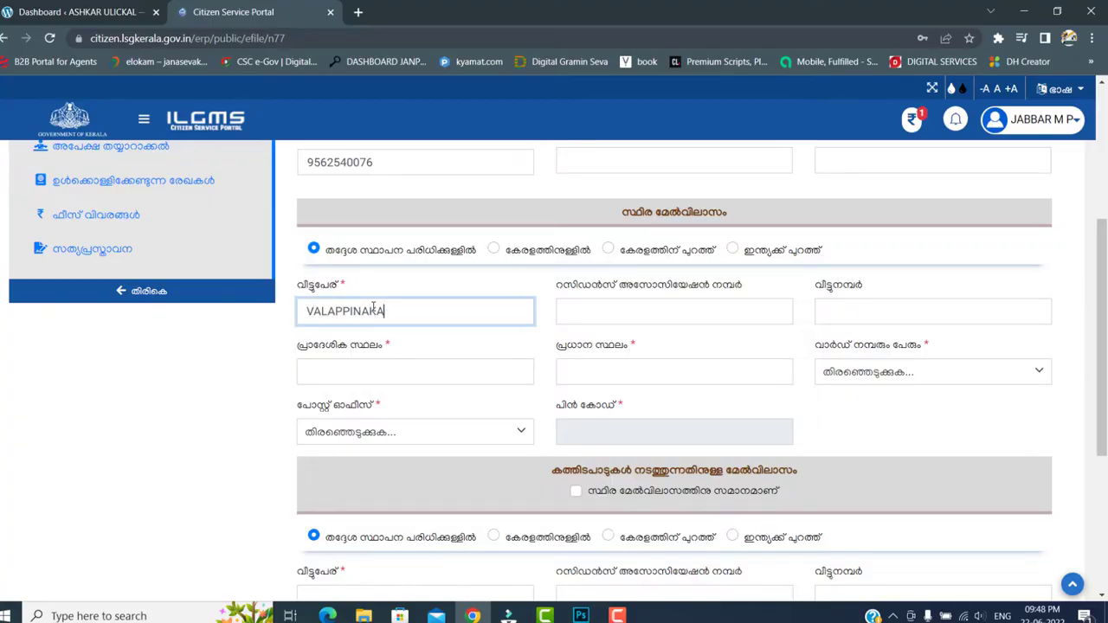
{"action": "left_click", "coordinate": [376, 376]}
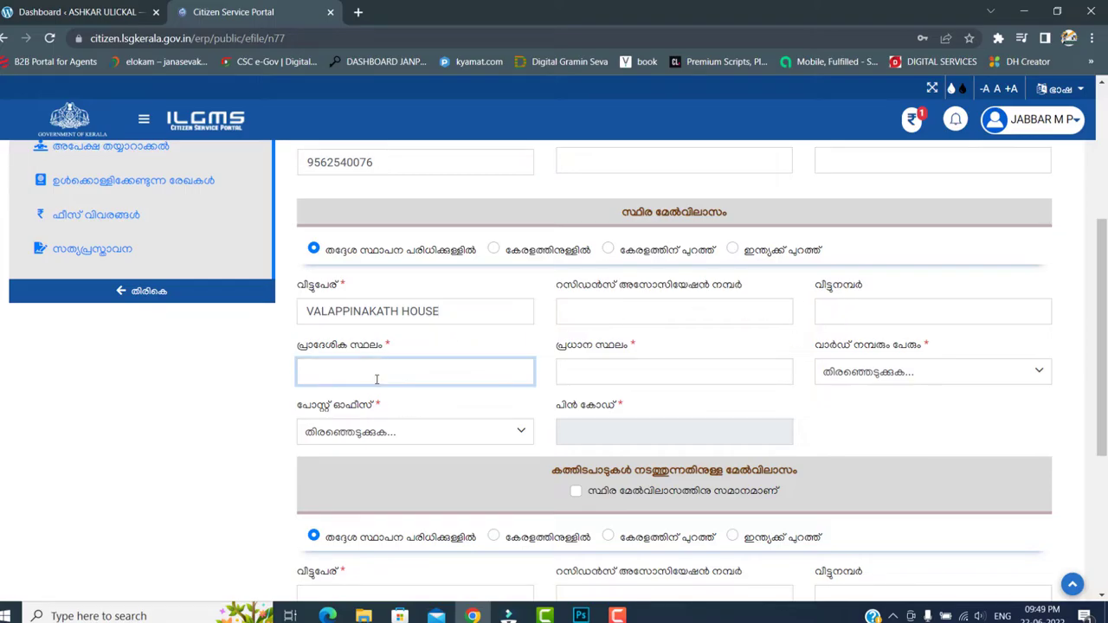
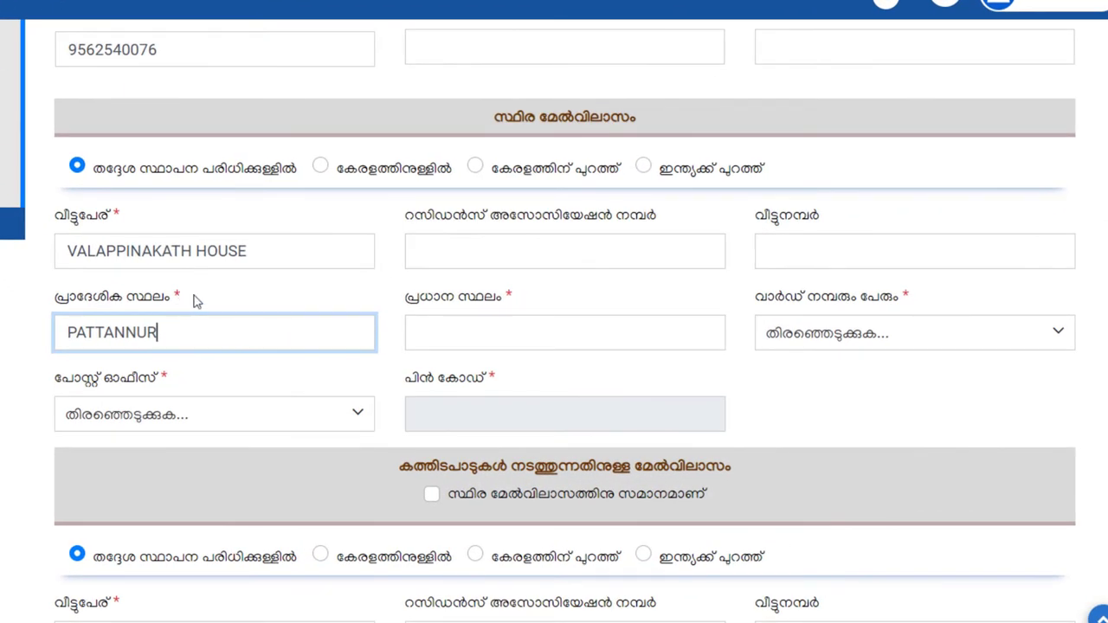
{"action": "left_click", "coordinate": [450, 331]}
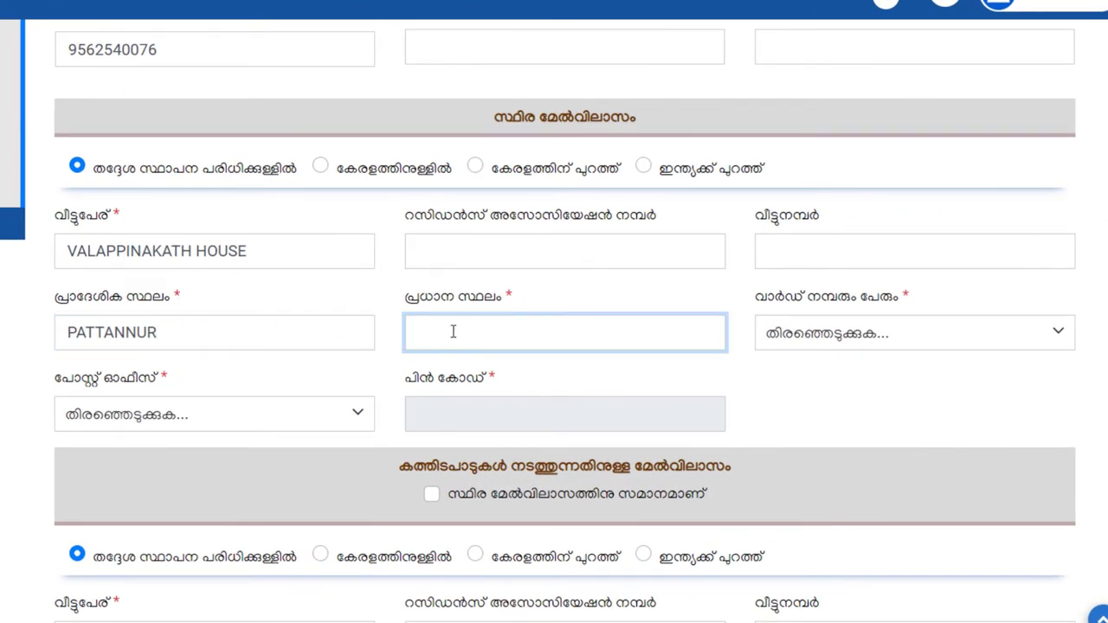
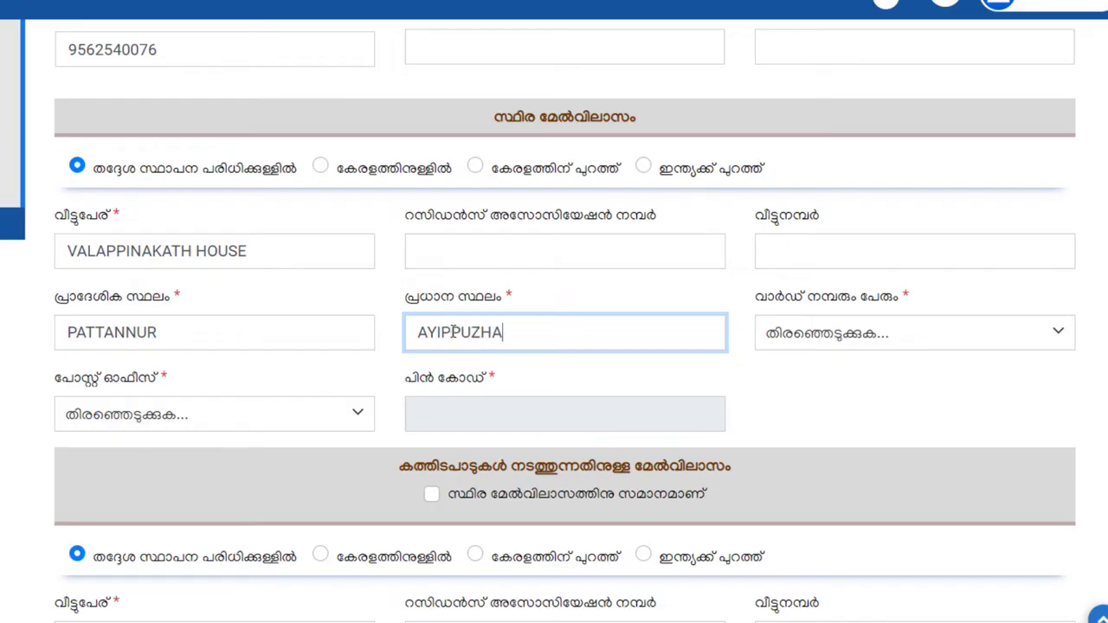
- Pick the ward and post office to auto-fill the PIN, and mark the business address the same
{"action": "left_click", "coordinate": [875, 334]}
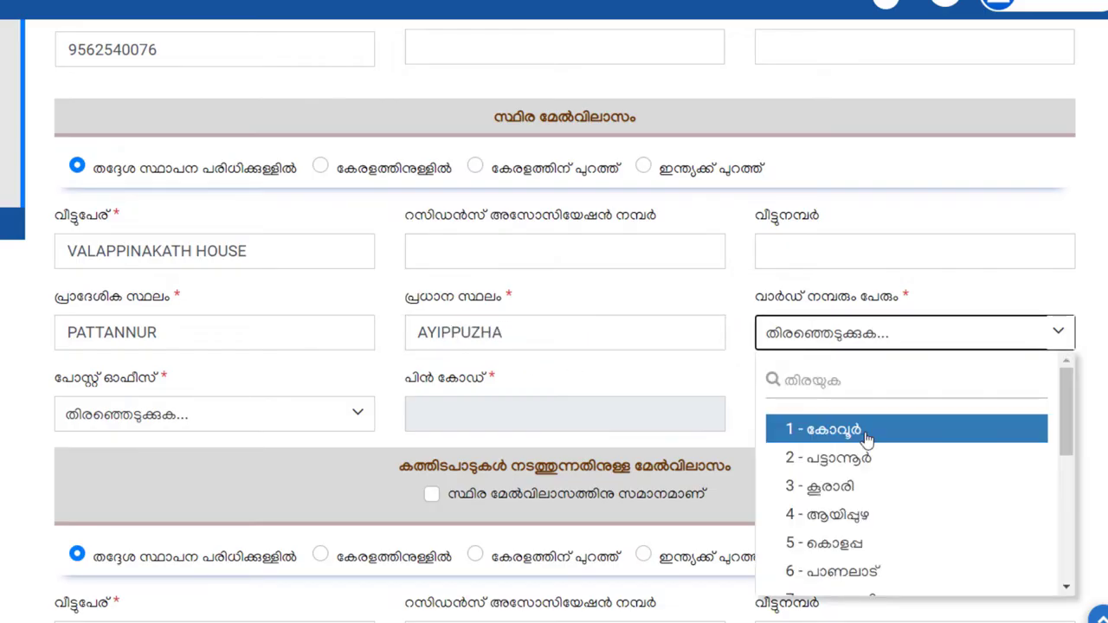
{"action": "left_click", "coordinate": [859, 486]}
{"action": "scroll", "coordinate": [816, 395], "scroll_direction": "down", "scroll_amount": 1}
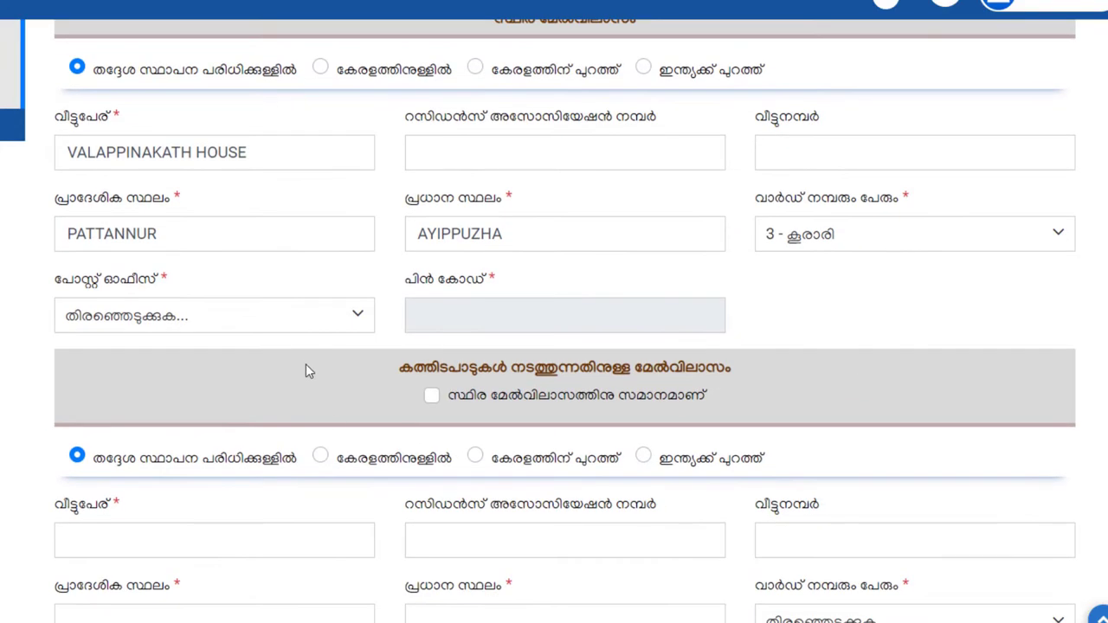
{"action": "left_click", "coordinate": [316, 327]}
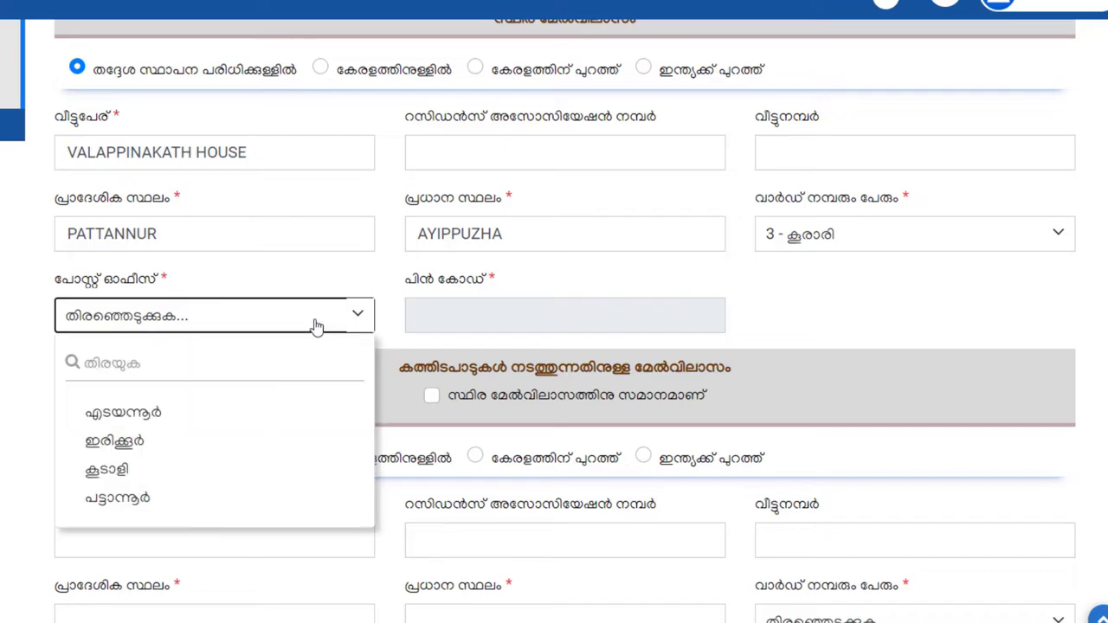
{"action": "left_click", "coordinate": [170, 439]}
{"action": "scroll", "coordinate": [572, 353], "scroll_direction": "down", "scroll_amount": 2}
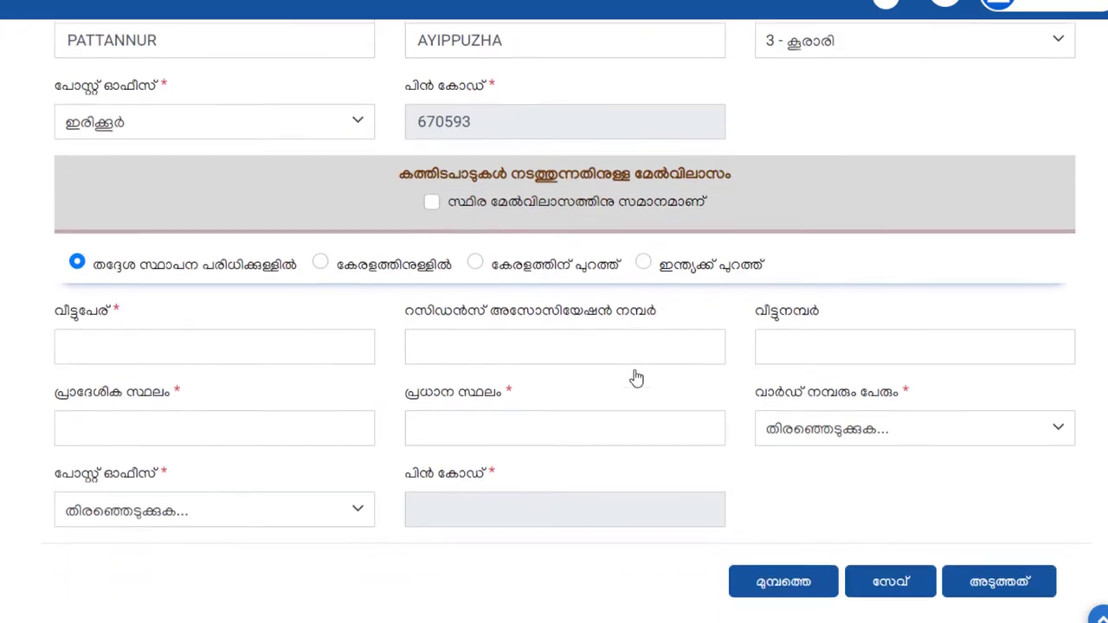
{"action": "left_click", "coordinate": [432, 202]}
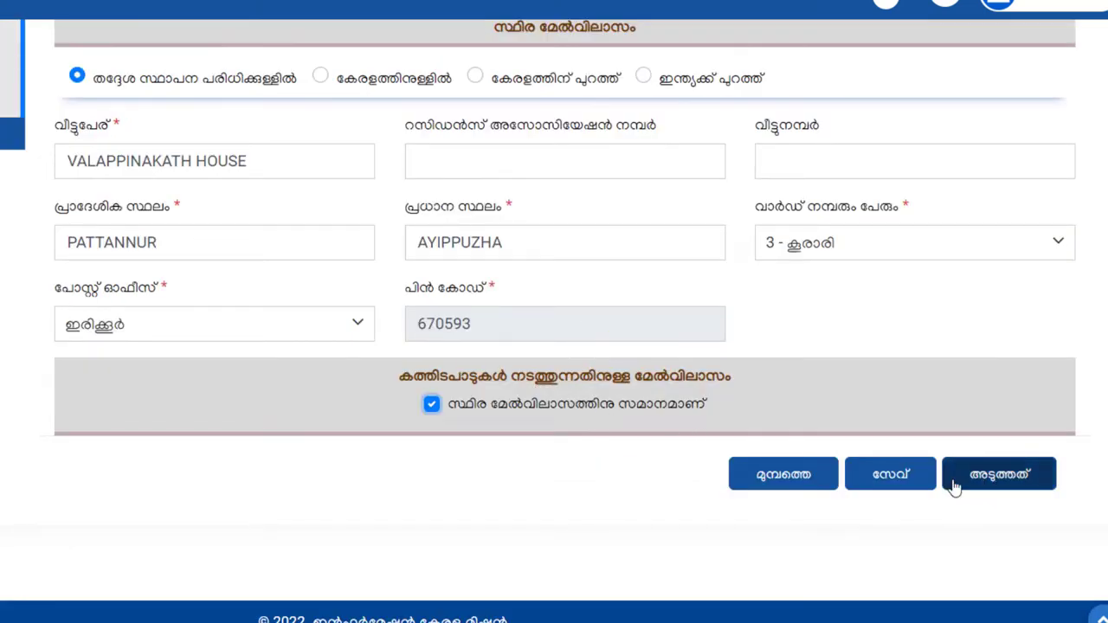
{"action": "left_click", "coordinate": [989, 482]}
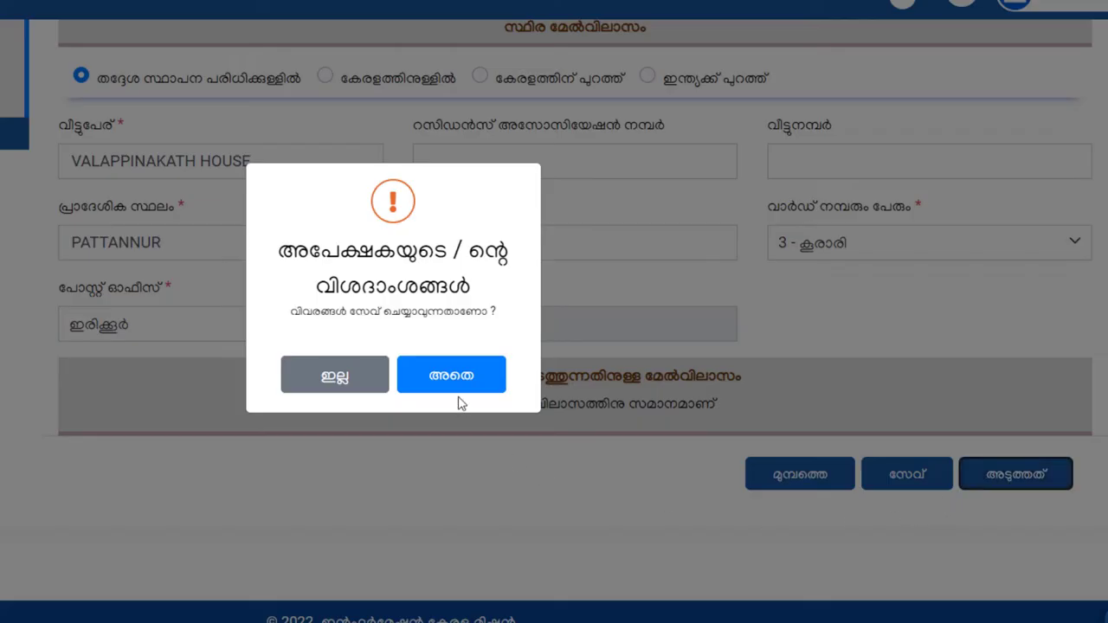
{"action": "left_click", "coordinate": [465, 386]}
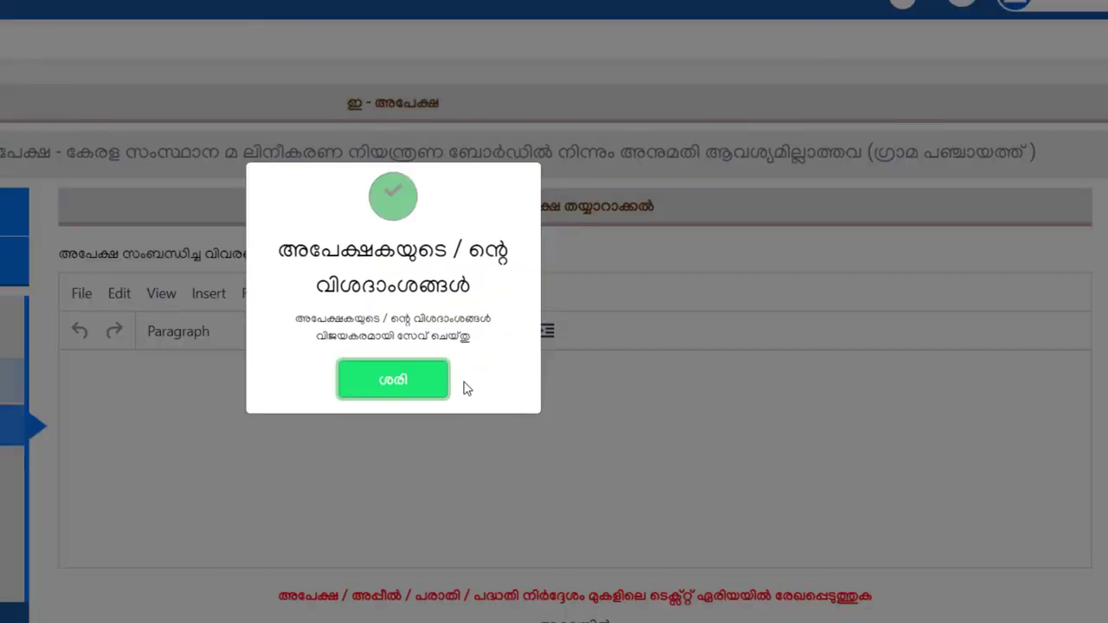
{"action": "left_click", "coordinate": [417, 388]}
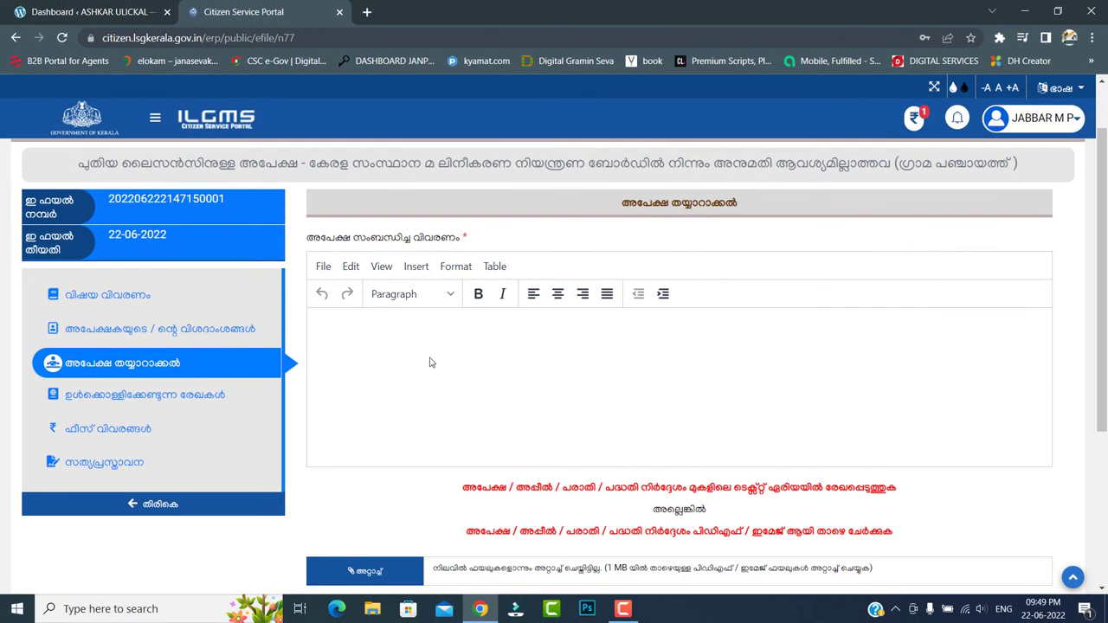
{"action": "scroll", "coordinate": [415, 325], "scroll_direction": "down", "scroll_amount": 1}
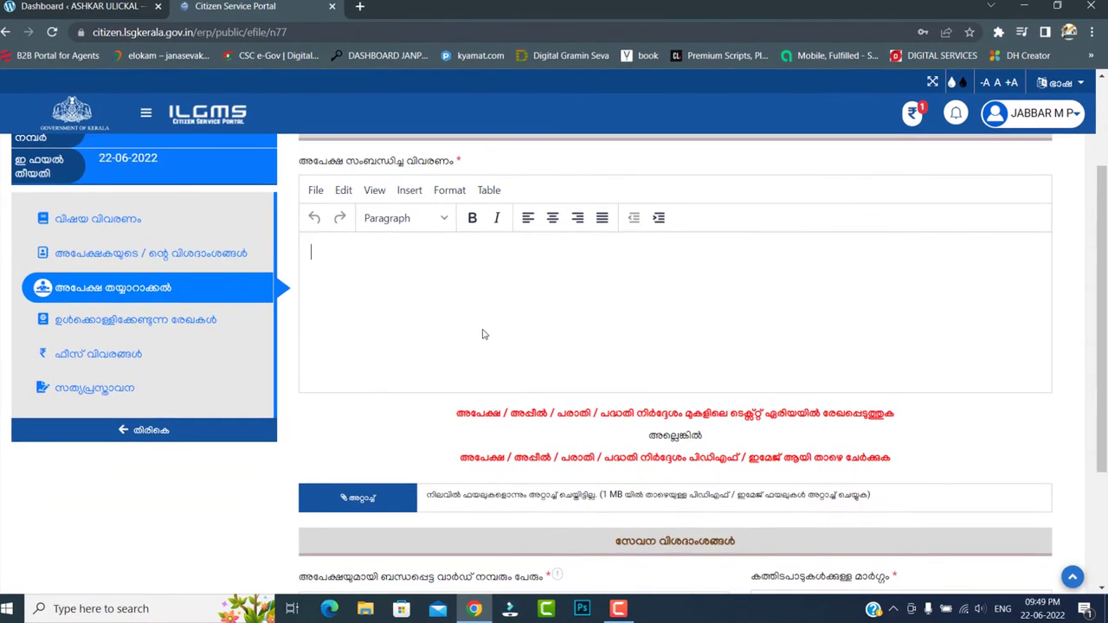
{"action": "scroll", "coordinate": [496, 312], "scroll_direction": "down", "scroll_amount": 1}
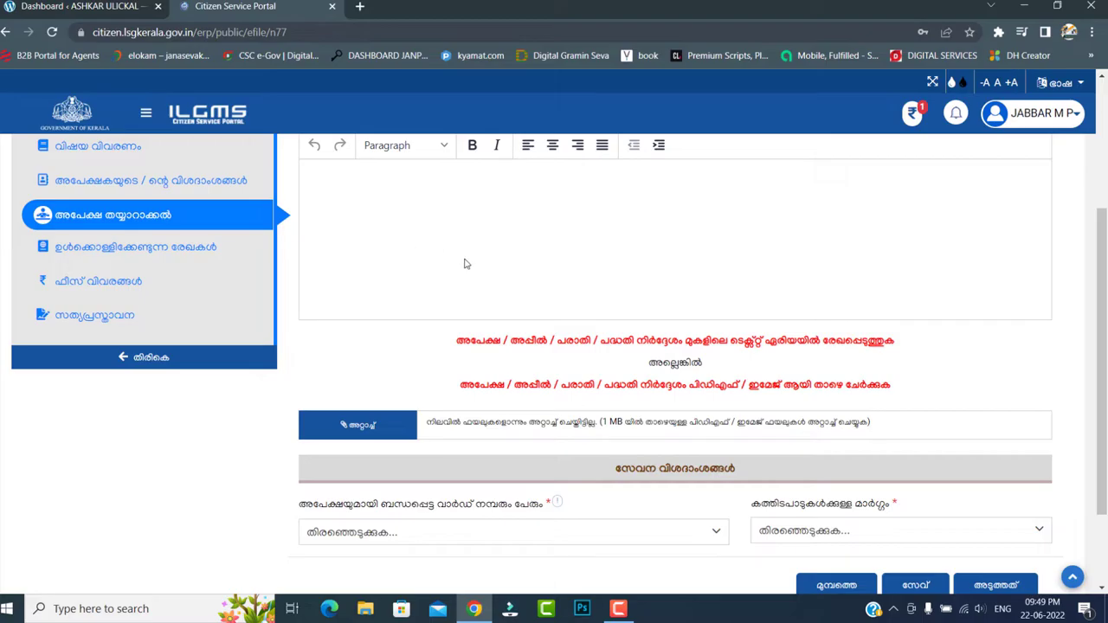
{"action": "scroll", "coordinate": [462, 264], "scroll_direction": "up", "scroll_amount": 1}
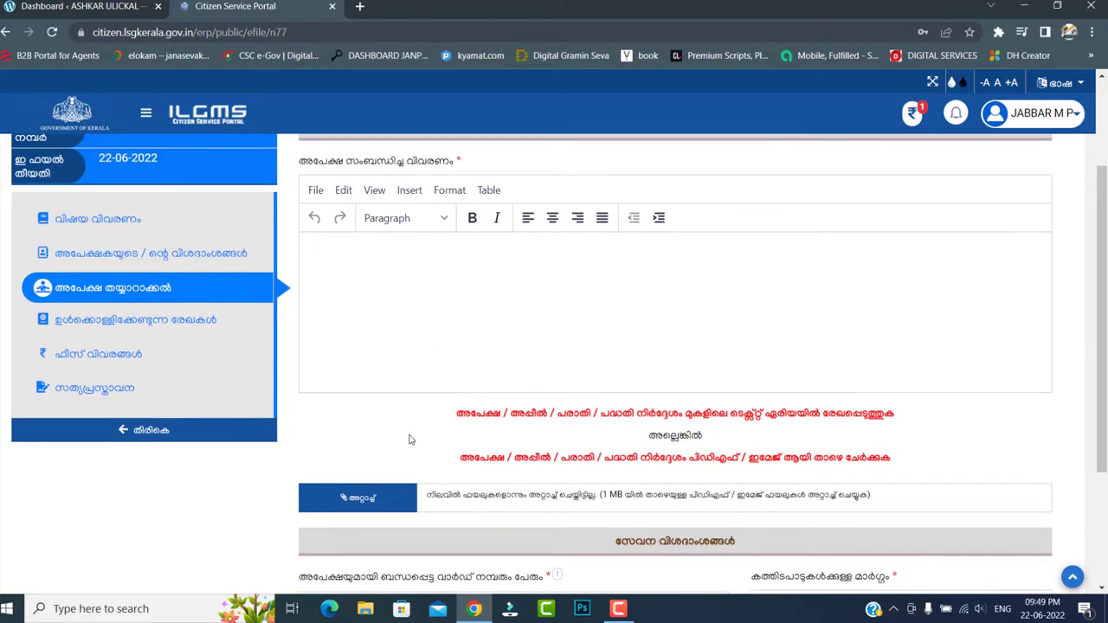
- Attach the foam PDF from the LICENCE folder as 'APPLICATION FORM' and save it
{"action": "left_click", "coordinate": [389, 500]}
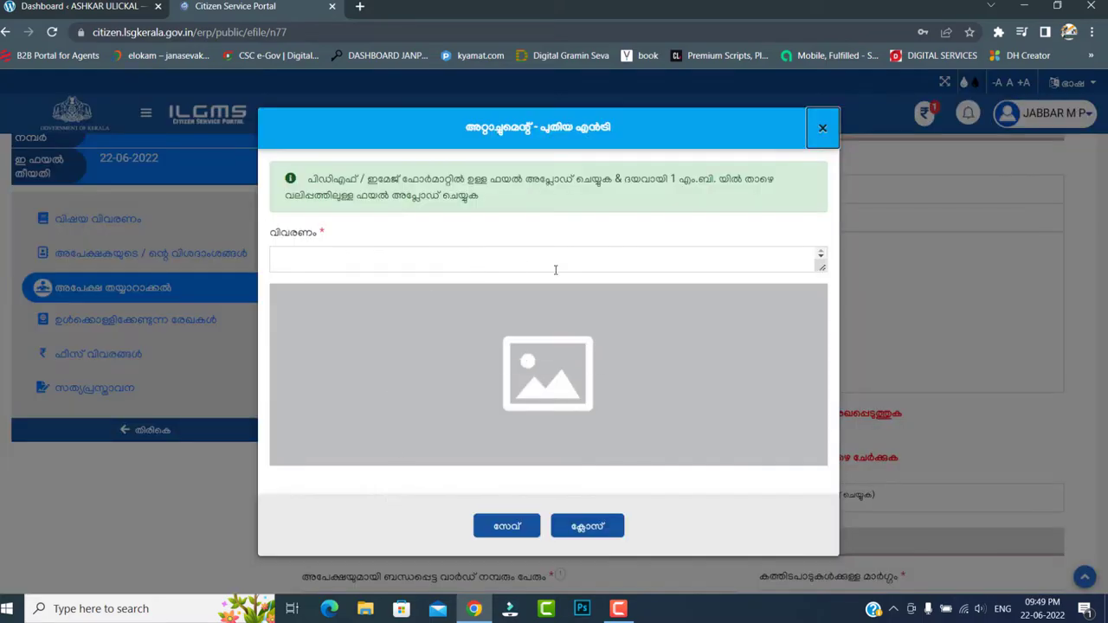
{"action": "left_click", "coordinate": [467, 253]}
{"action": "type", "text": "APPL"}
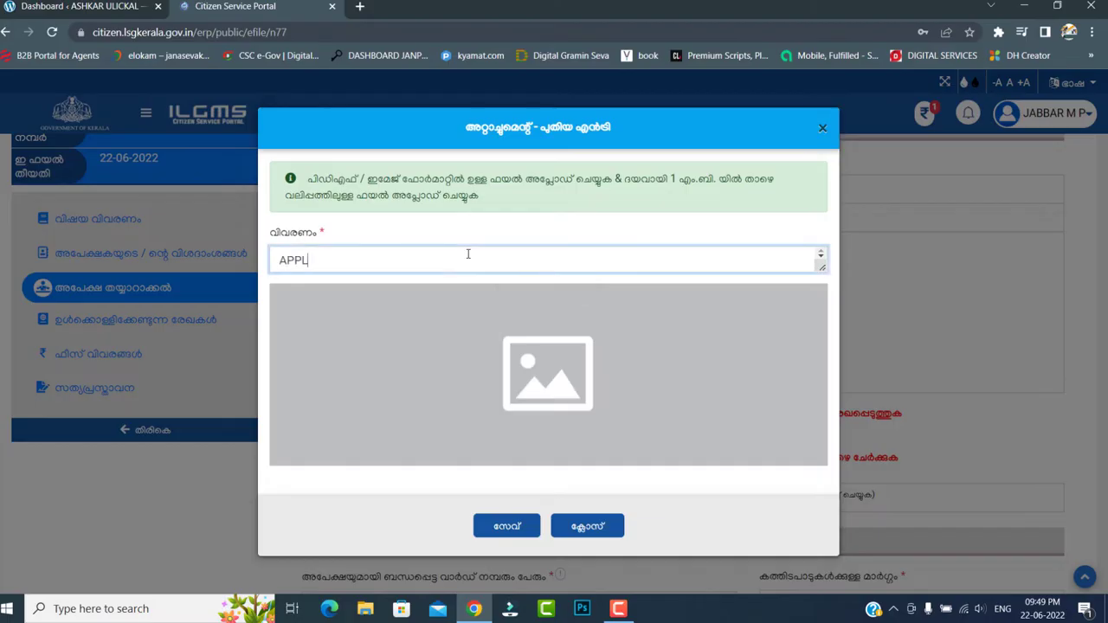
{"action": "type", "text": "ICATION FORM"}
{"action": "left_click", "coordinate": [559, 365]}
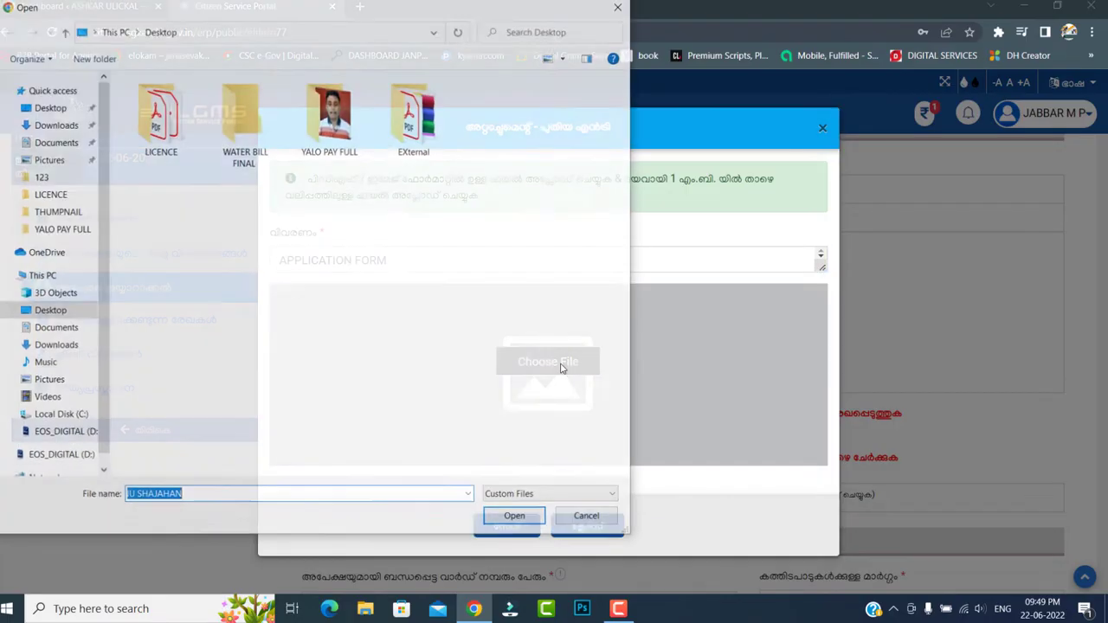
{"action": "double_click", "coordinate": [190, 137]}
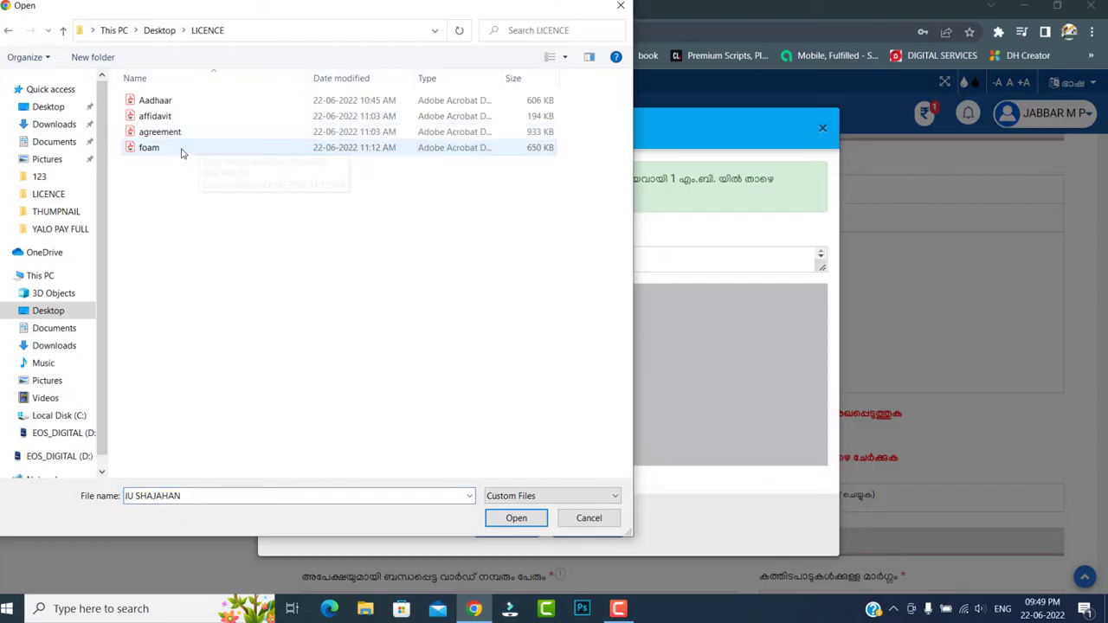
{"action": "left_click", "coordinate": [182, 149]}
{"action": "left_click", "coordinate": [498, 517]}
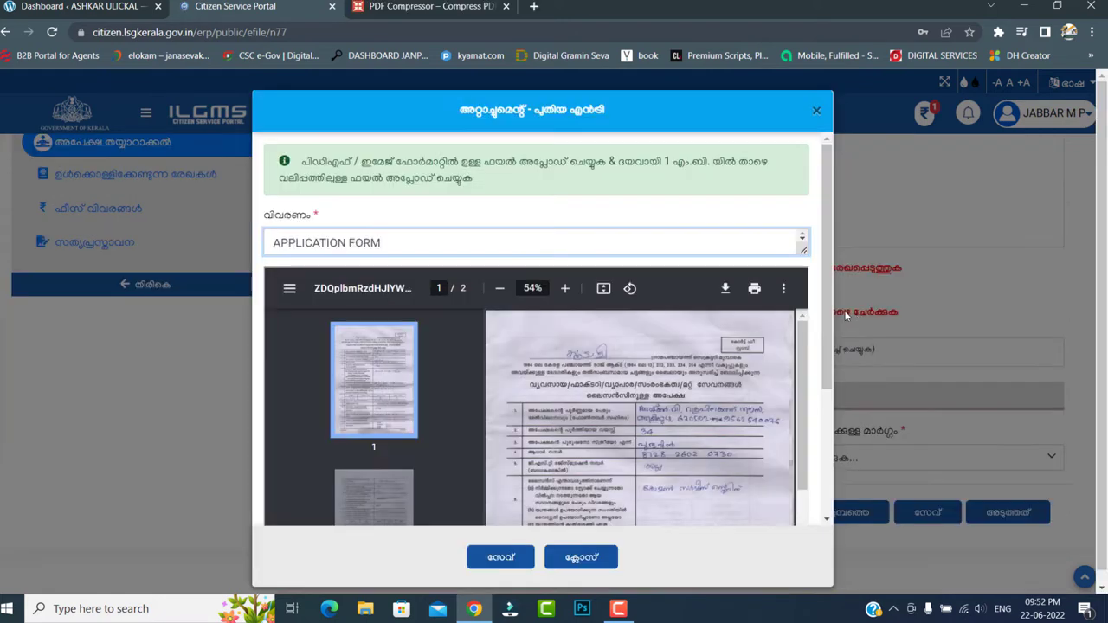
{"action": "mouse_move", "coordinate": [667, 478]}
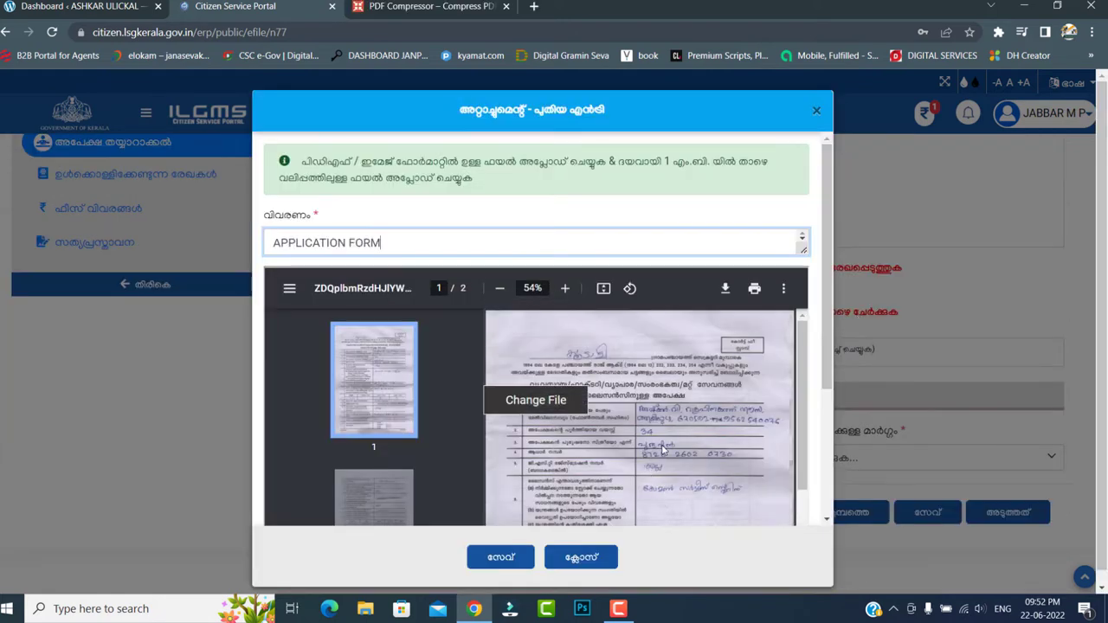
{"action": "scroll", "coordinate": [666, 449], "scroll_direction": "down", "scroll_amount": 3}
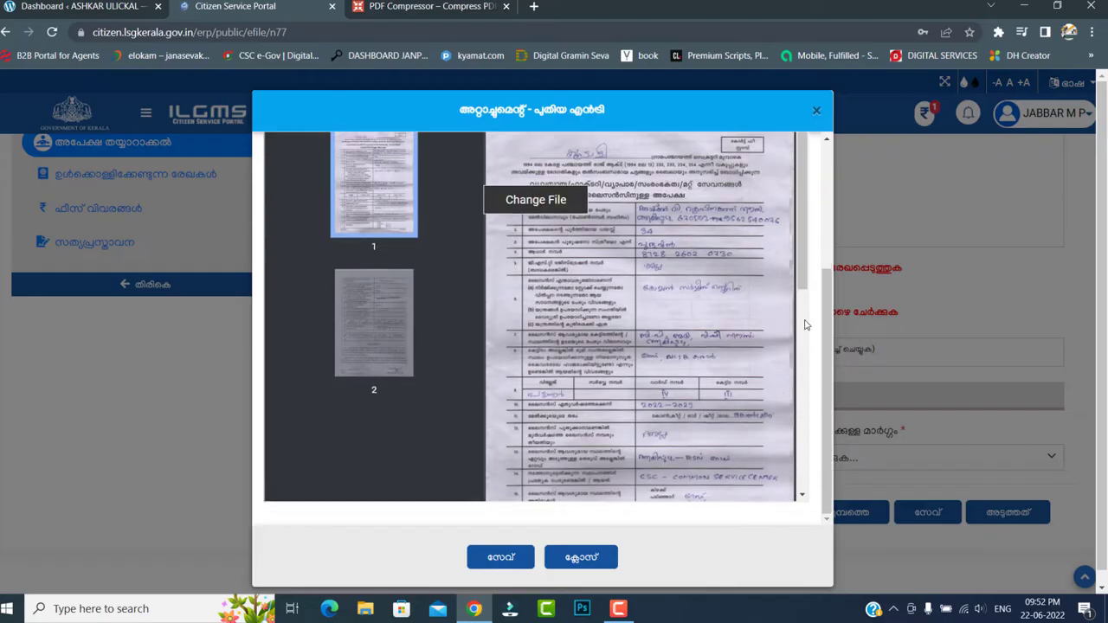
{"action": "scroll", "coordinate": [689, 415], "scroll_direction": "down", "scroll_amount": 8}
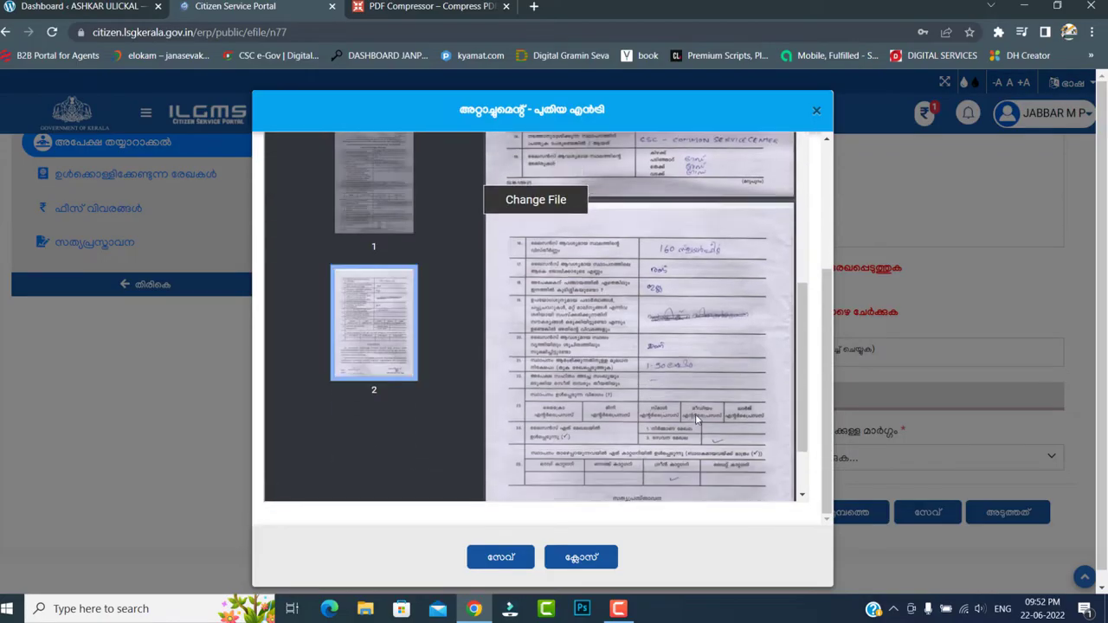
{"action": "left_click", "coordinate": [499, 545]}
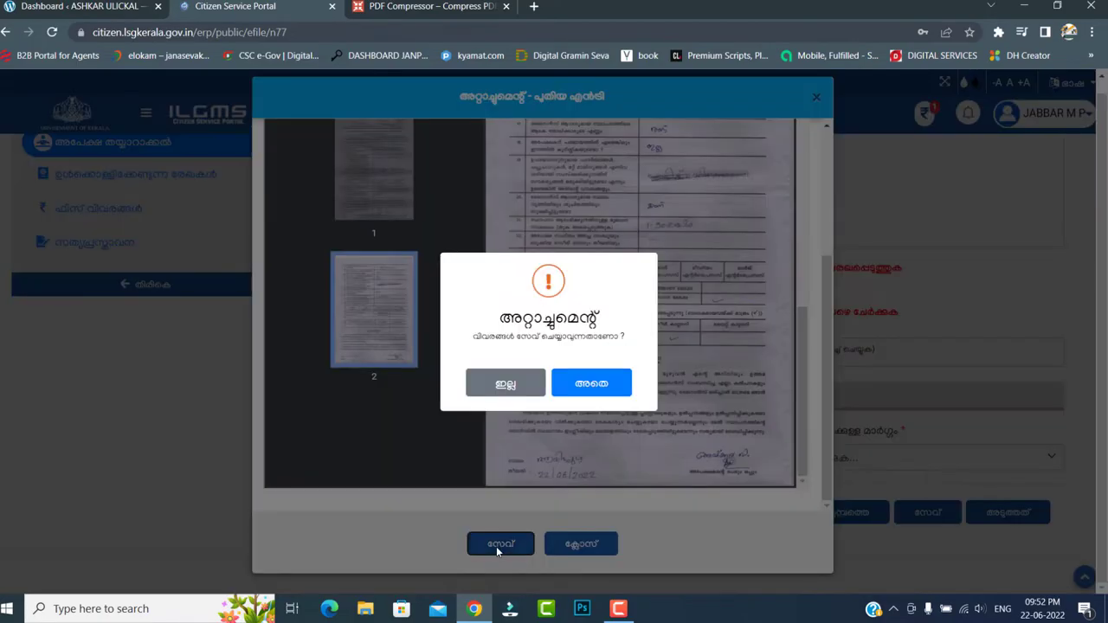
{"action": "left_click", "coordinate": [596, 390]}
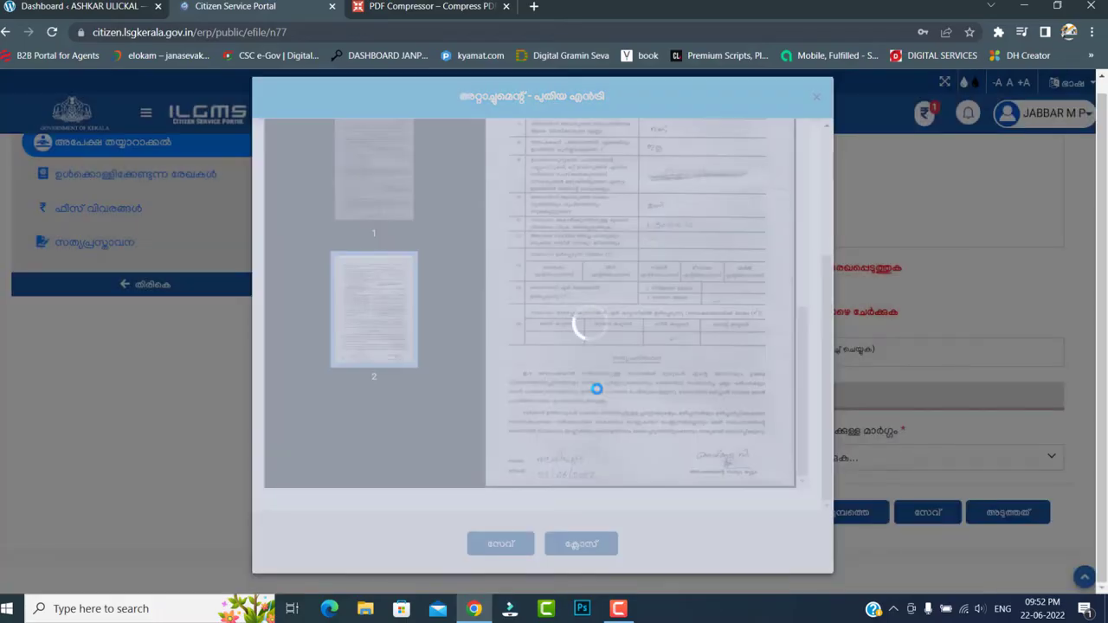
- Set the ward to 3 - കുരാരി and the delivery mode to ordinary post (സാധാരണ പോസ്റ്റ്)
{"action": "scroll", "coordinate": [604, 411], "scroll_direction": "down", "scroll_amount": 2}
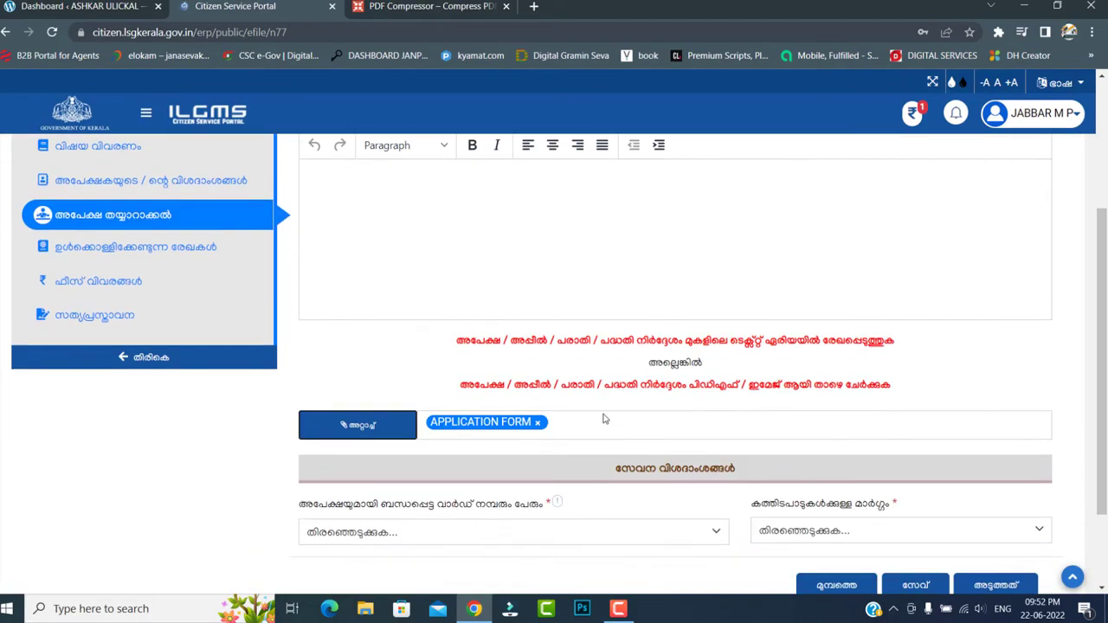
{"action": "scroll", "coordinate": [388, 275], "scroll_direction": "up", "scroll_amount": 1}
{"action": "left_click", "coordinate": [383, 254]}
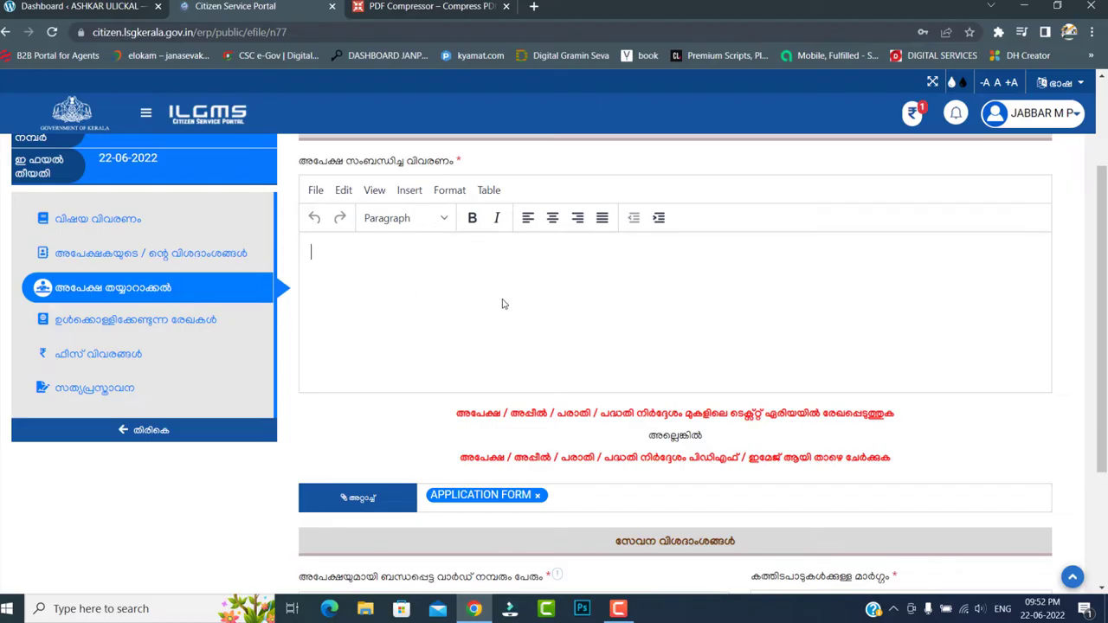
{"action": "scroll", "coordinate": [478, 333], "scroll_direction": "down", "scroll_amount": 1}
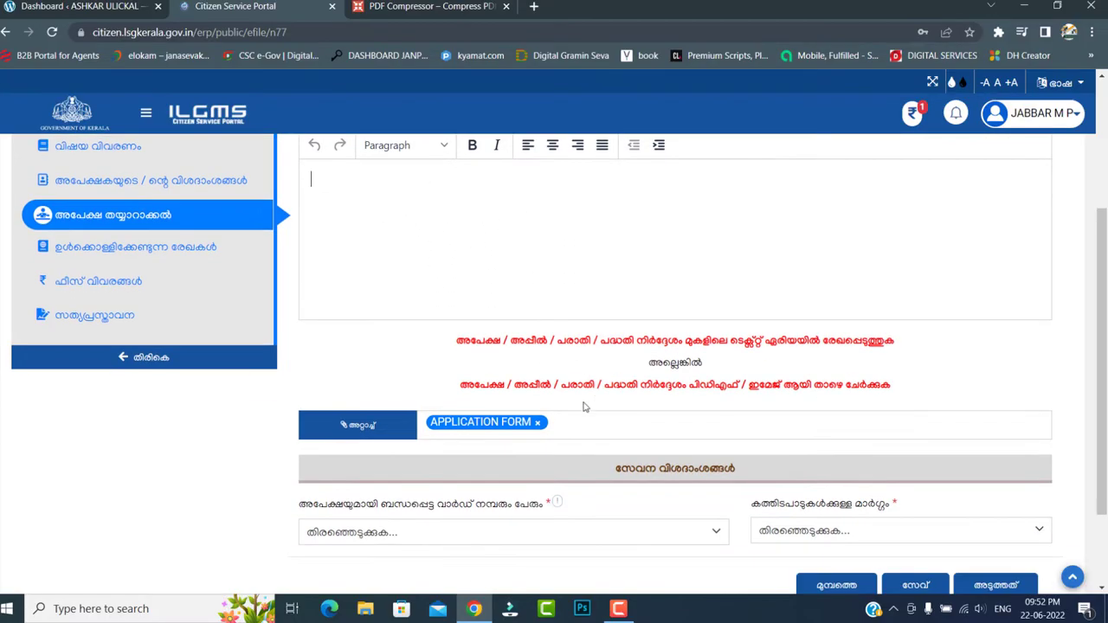
{"action": "scroll", "coordinate": [576, 452], "scroll_direction": "down", "scroll_amount": 1}
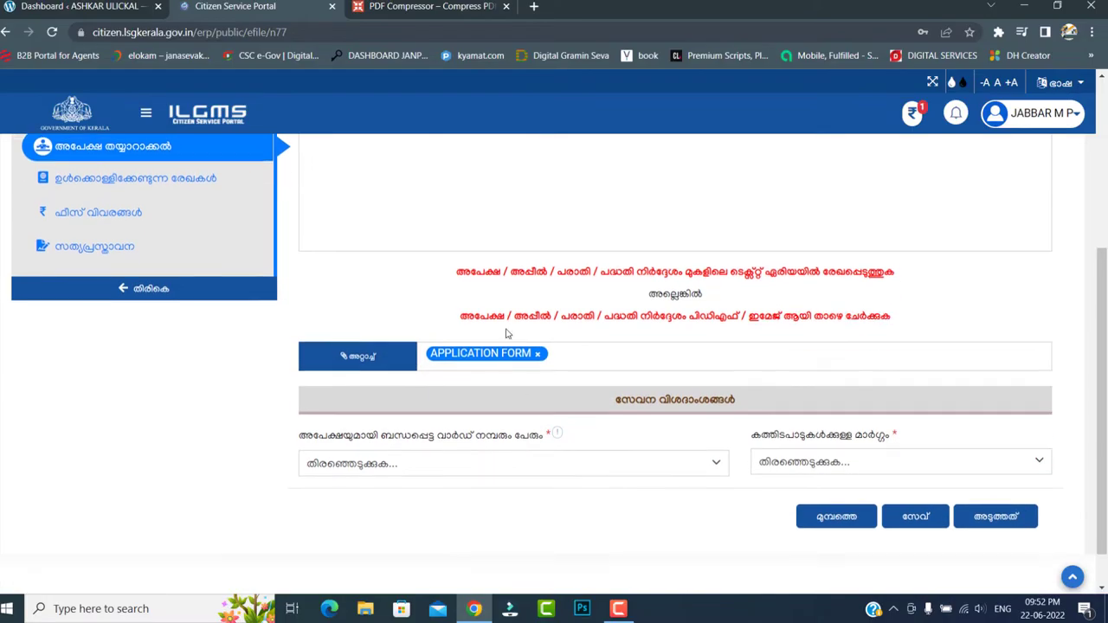
{"action": "scroll", "coordinate": [520, 338], "scroll_direction": "up", "scroll_amount": 2}
{"action": "scroll", "coordinate": [630, 389], "scroll_direction": "down", "scroll_amount": 3}
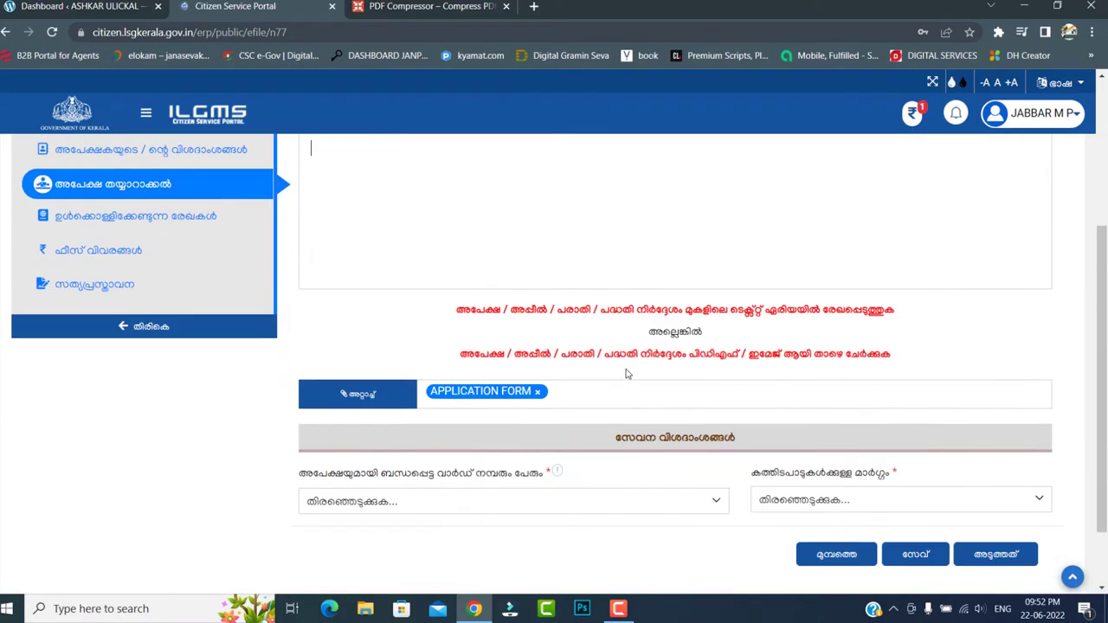
{"action": "left_click", "coordinate": [517, 419]}
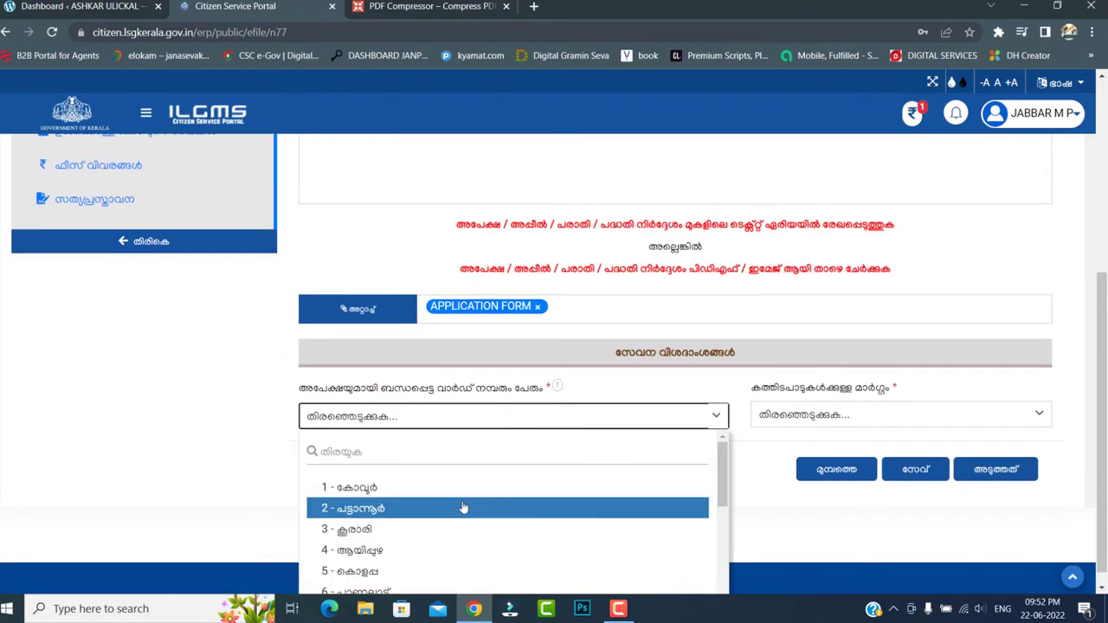
{"action": "left_click", "coordinate": [458, 529]}
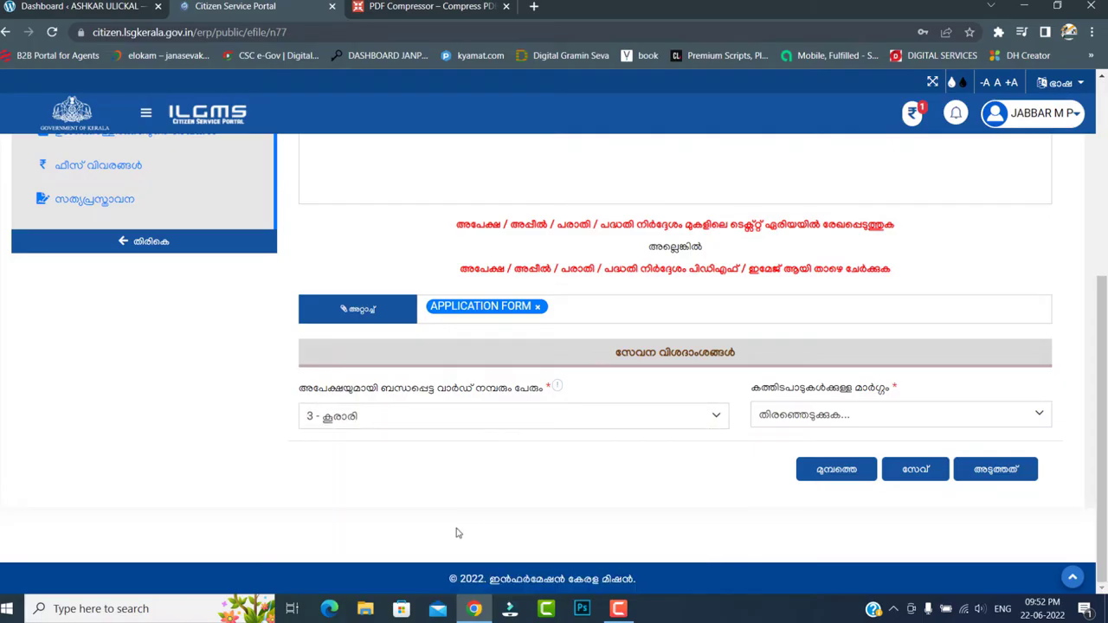
{"action": "left_click", "coordinate": [805, 424]}
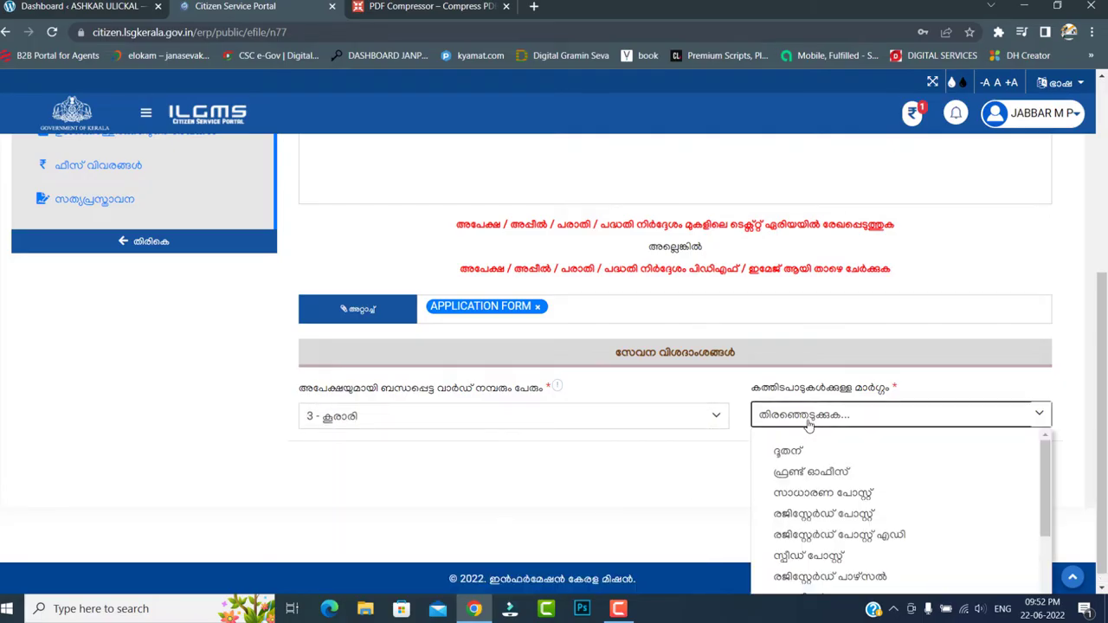
{"action": "left_click", "coordinate": [820, 497]}
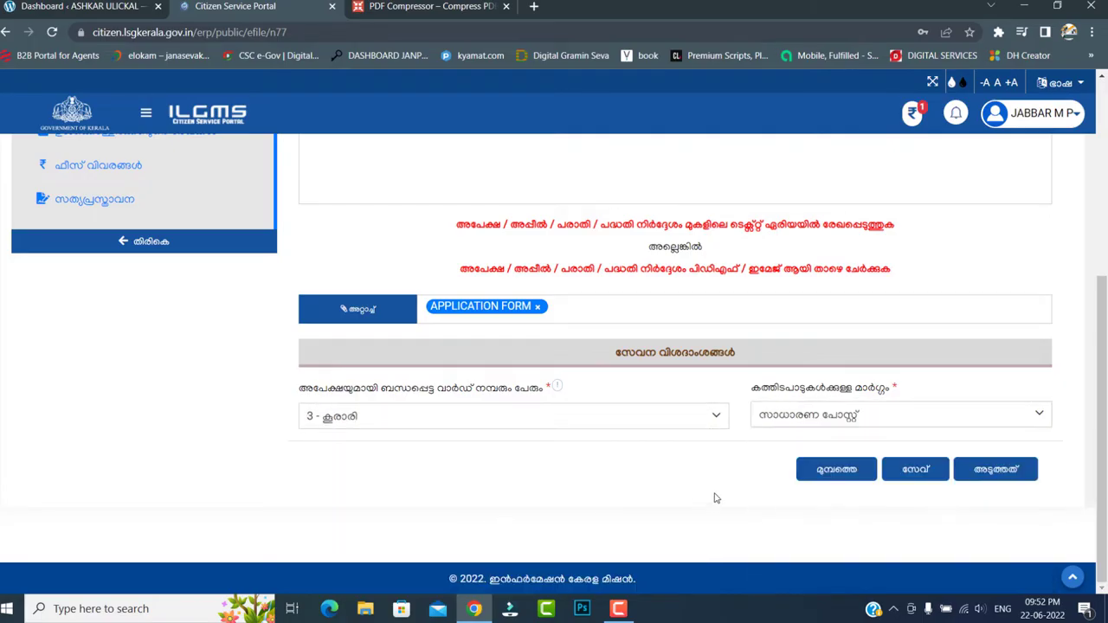
- Save the preparation step with അടുത്തത്, confirming and acknowledging the success message
{"action": "left_click", "coordinate": [997, 475]}
{"action": "left_click", "coordinate": [617, 392]}
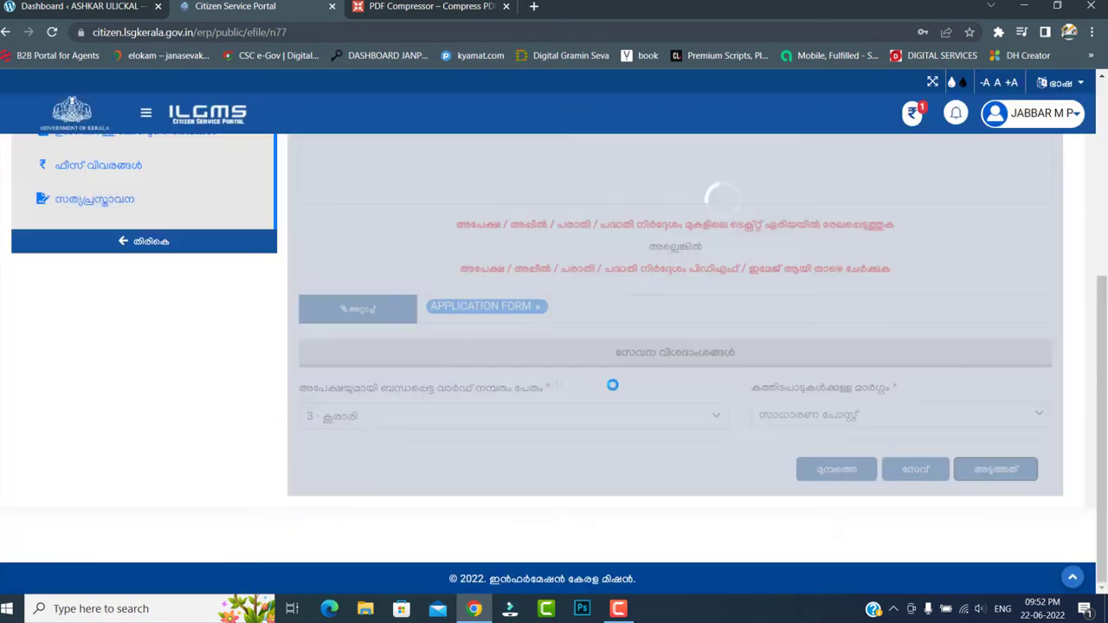
{"action": "left_click", "coordinate": [568, 397]}
- Attach the affidavit PDF from the LICENCE folder to required document 1 and save it
{"action": "scroll", "coordinate": [611, 370], "scroll_direction": "down", "scroll_amount": 1}
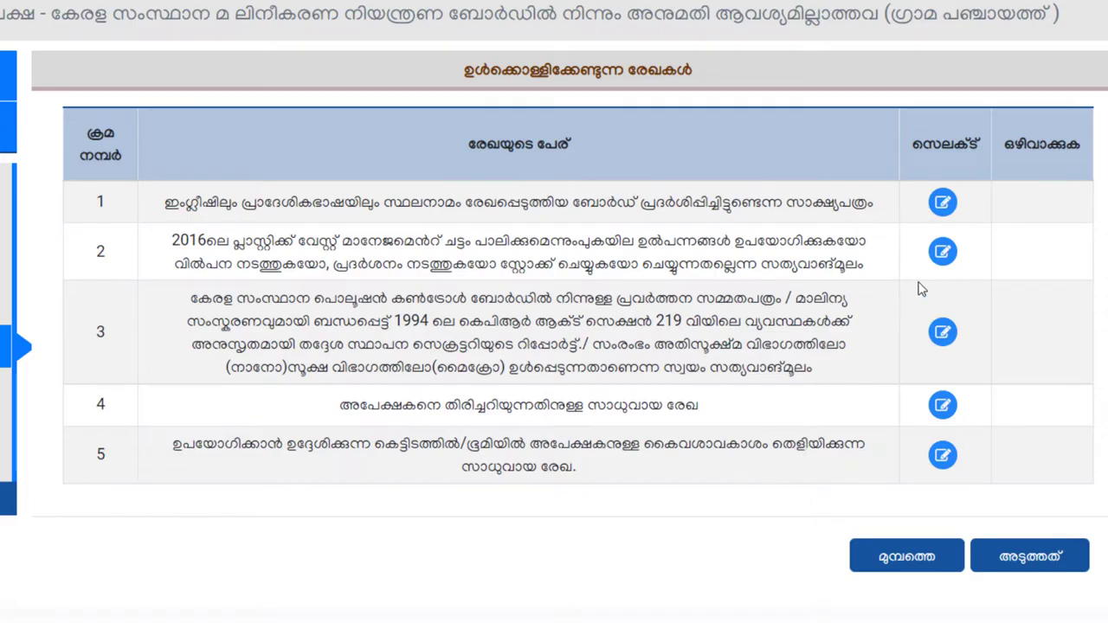
{"action": "left_click", "coordinate": [940, 205]}
{"action": "mouse_move", "coordinate": [397, 271]}
{"action": "left_click", "coordinate": [399, 247]}
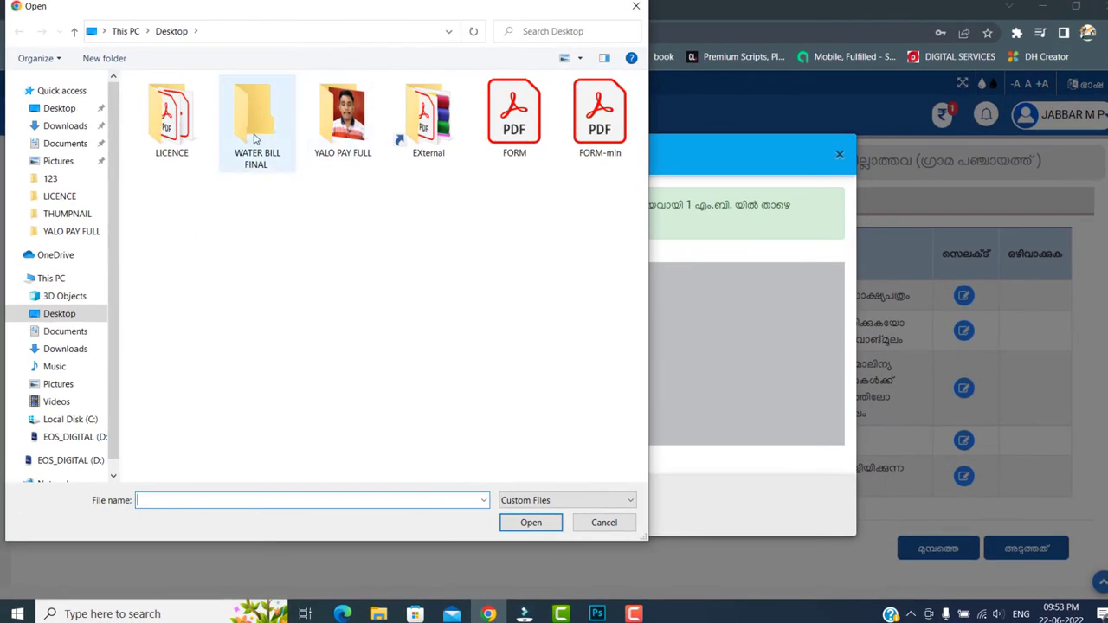
{"action": "double_click", "coordinate": [171, 117]}
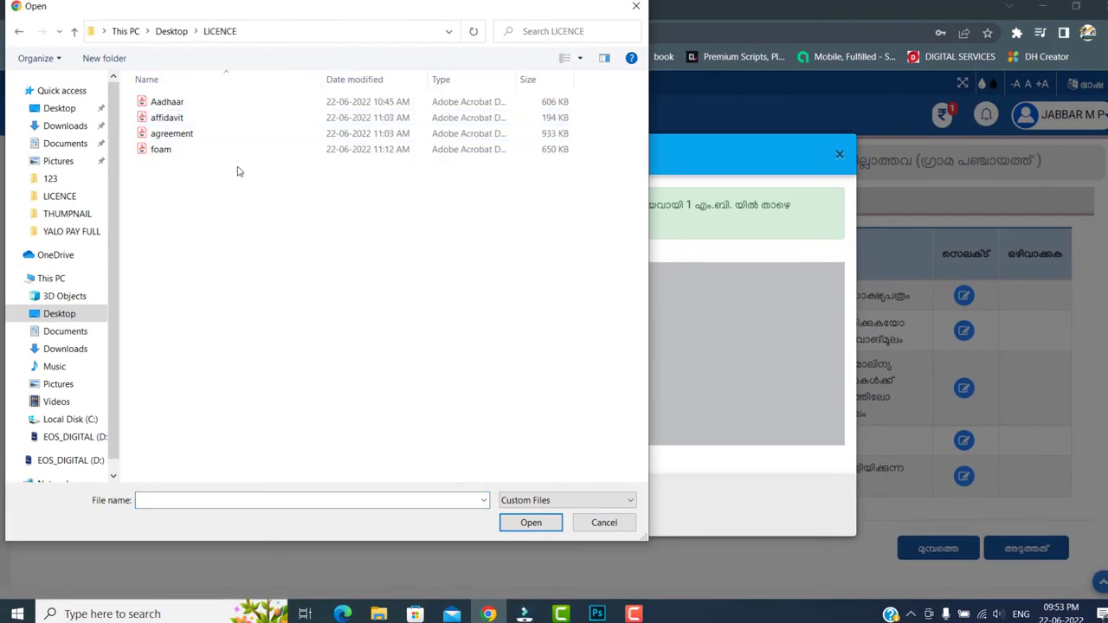
{"action": "left_click", "coordinate": [201, 122]}
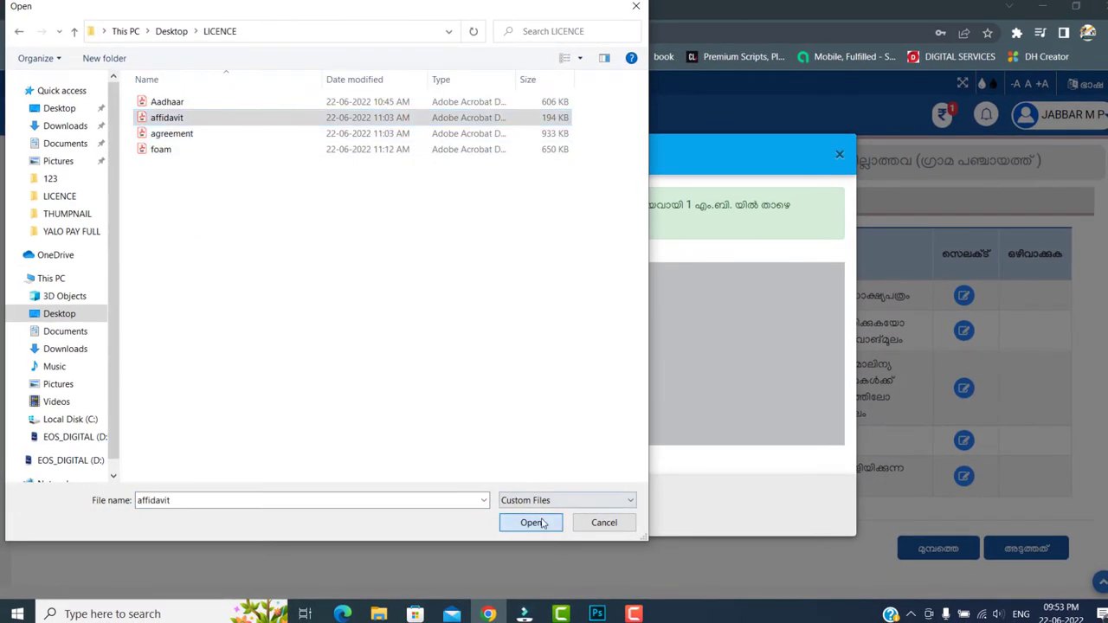
{"action": "left_click", "coordinate": [530, 522]}
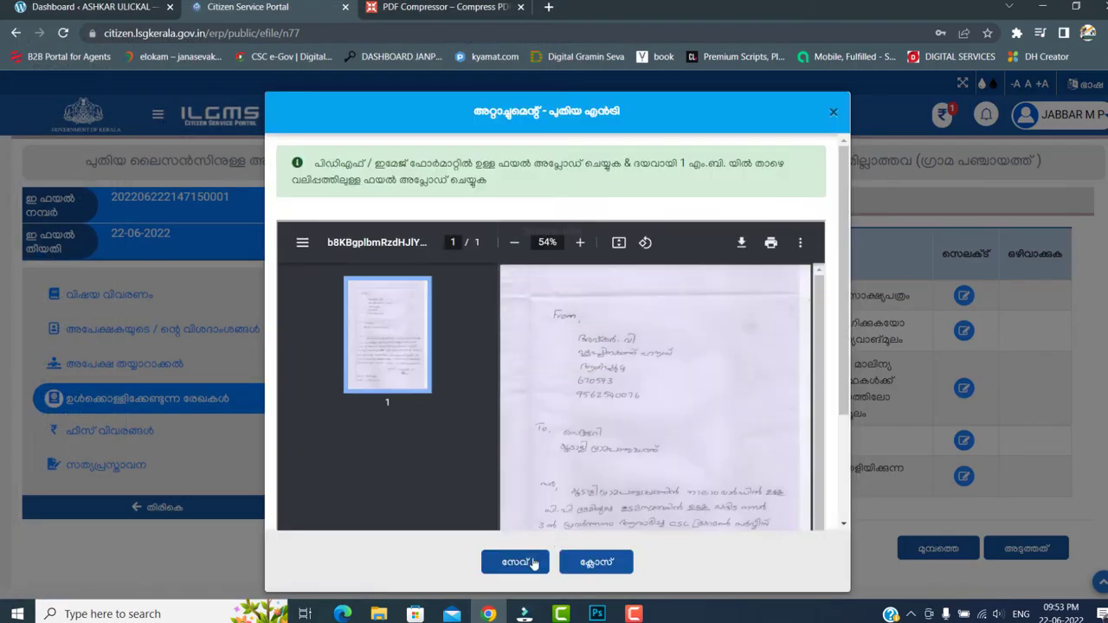
{"action": "left_click", "coordinate": [523, 563]}
{"action": "left_click", "coordinate": [601, 400]}
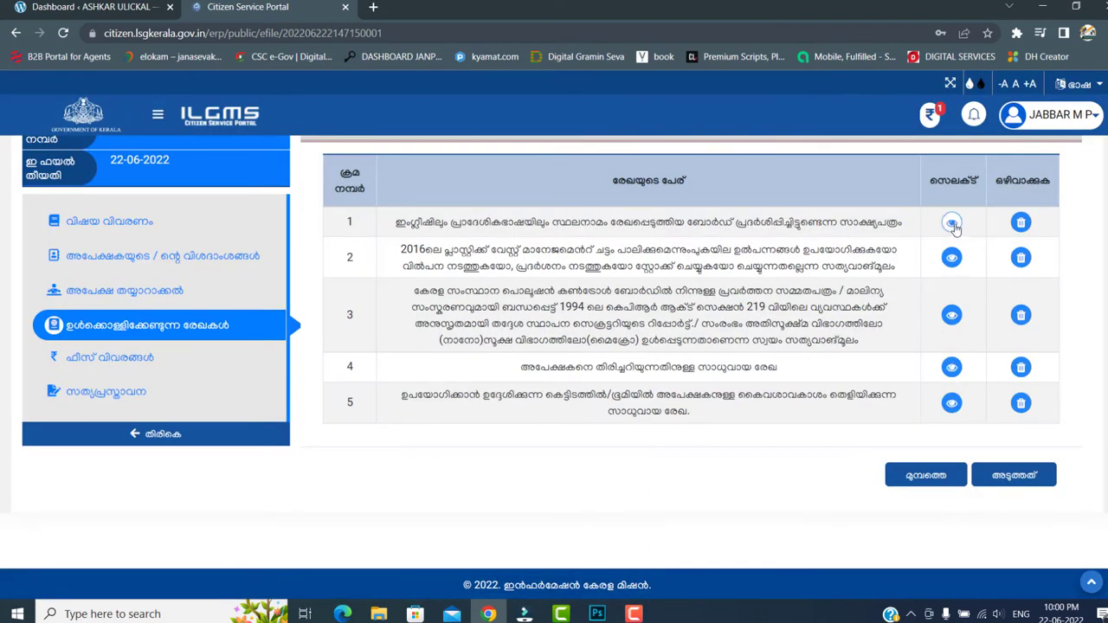
- Preview the files attached to documents 4 and 5, closing each preview afterwards
{"action": "left_click", "coordinate": [951, 367]}
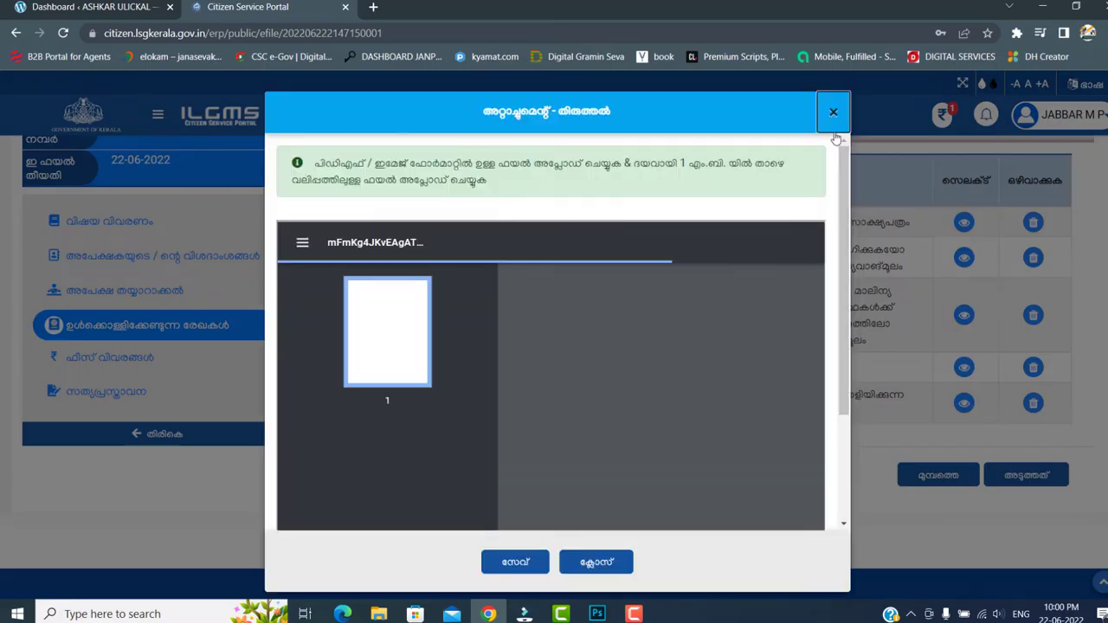
{"action": "scroll", "coordinate": [838, 138], "scroll_direction": "down", "scroll_amount": 2}
{"action": "left_click", "coordinate": [835, 113]}
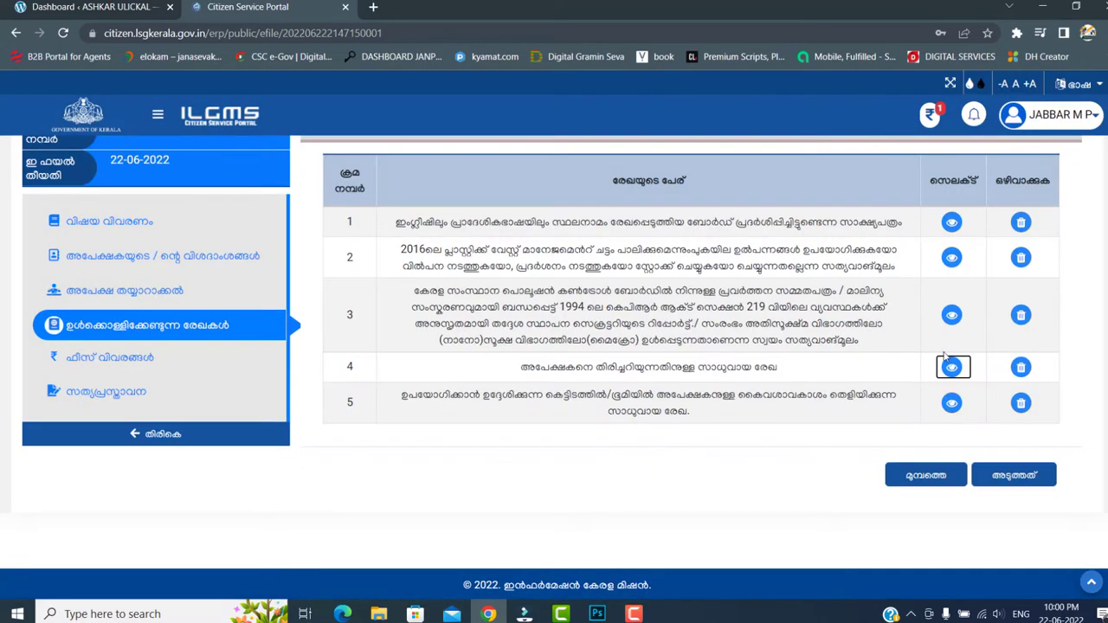
{"action": "left_click", "coordinate": [957, 403]}
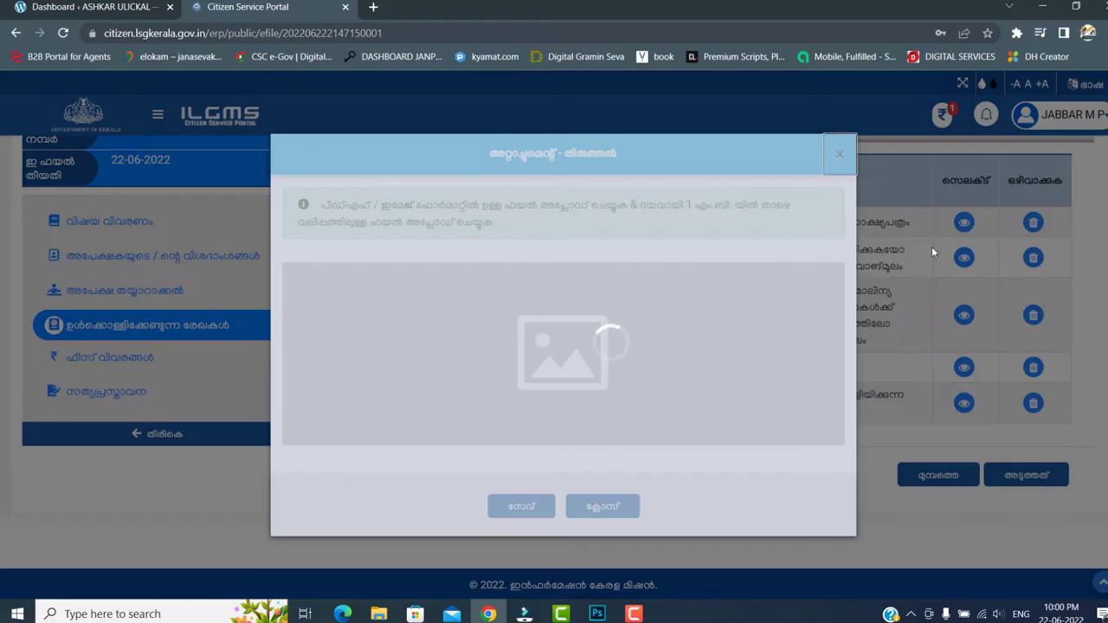
{"action": "scroll", "coordinate": [846, 260], "scroll_direction": "down", "scroll_amount": 2}
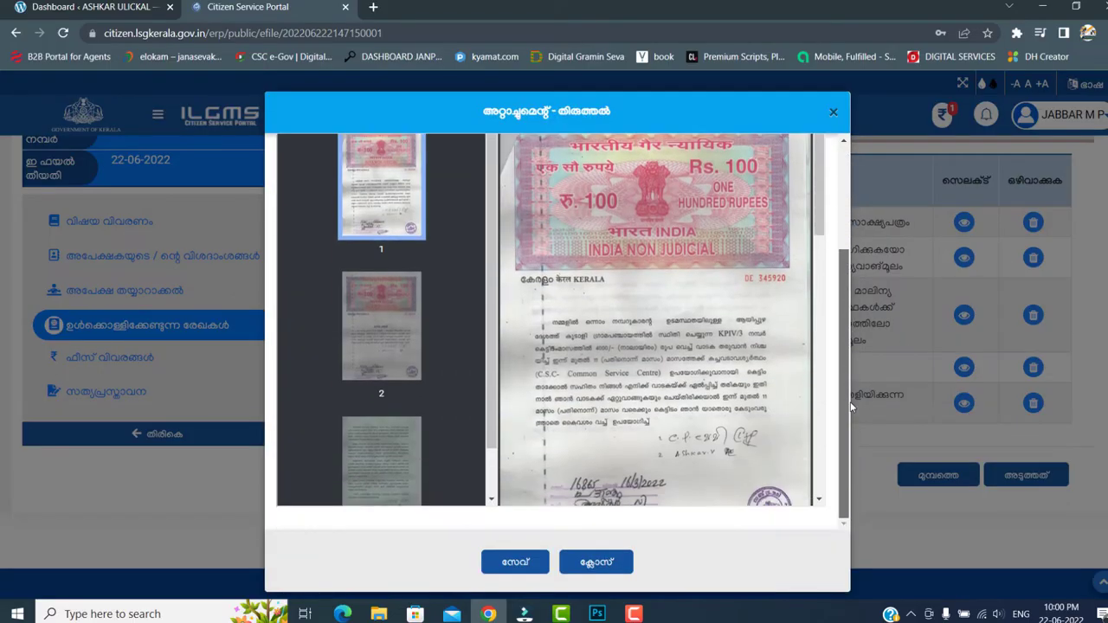
{"action": "scroll", "coordinate": [816, 405], "scroll_direction": "down", "scroll_amount": 10}
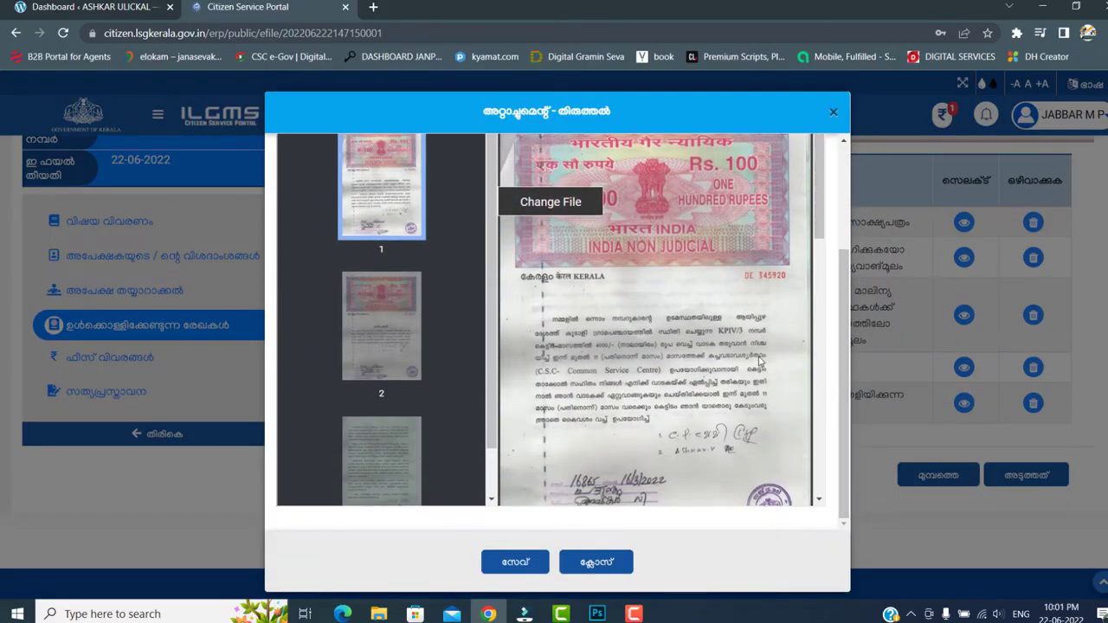
{"action": "left_click", "coordinate": [835, 101]}
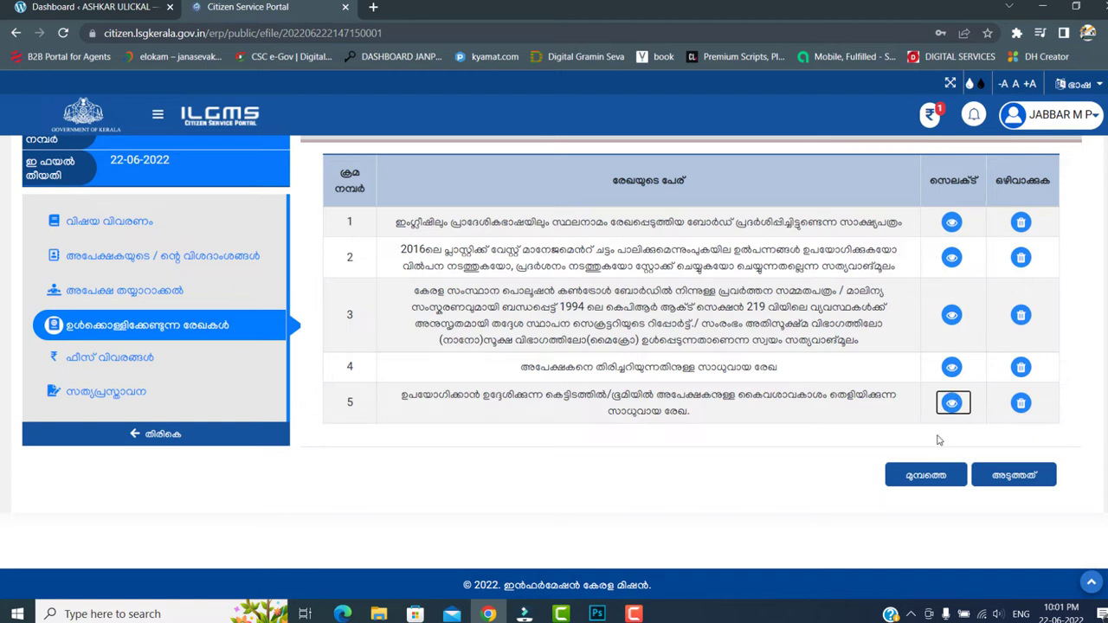
- Pass the fee details to the declaration, accept it and enter the captcha code
{"action": "left_click", "coordinate": [1024, 489]}
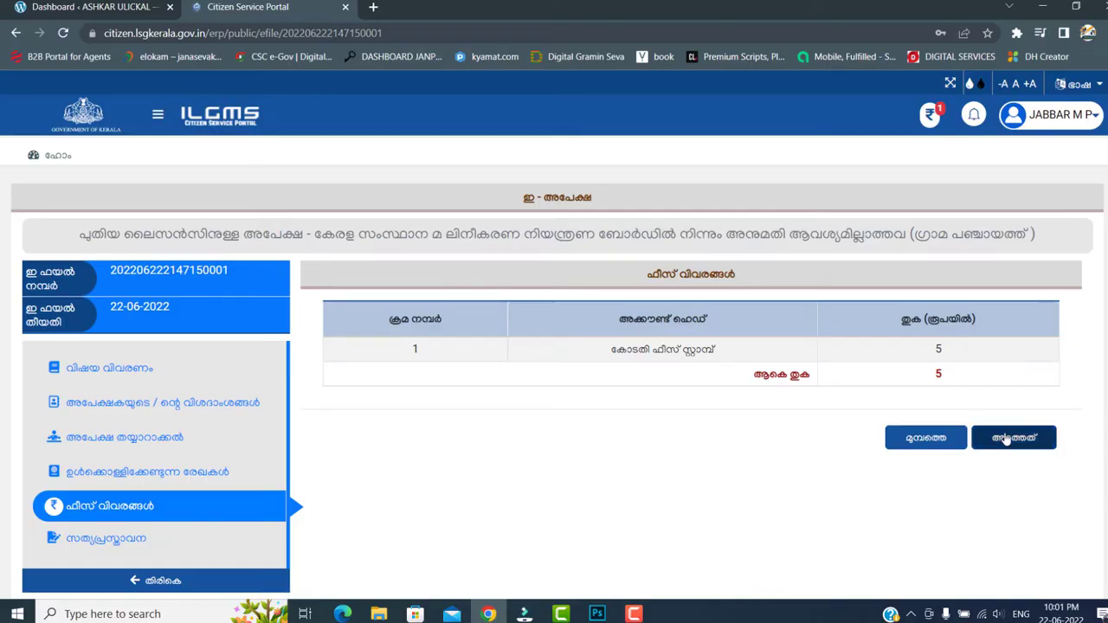
{"action": "left_click", "coordinate": [1002, 439]}
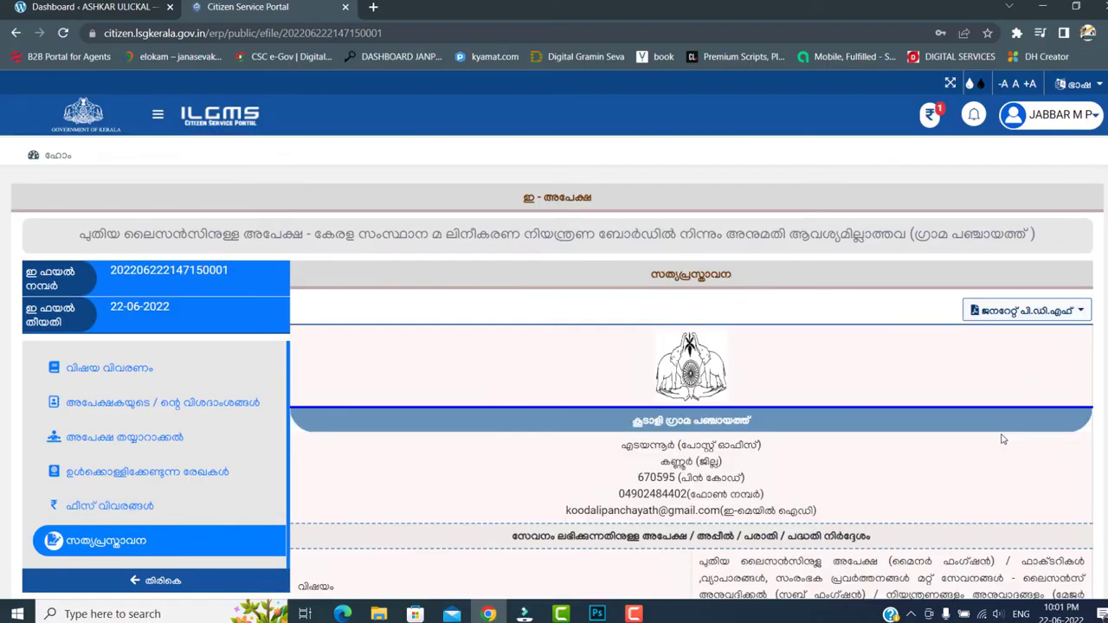
{"action": "scroll", "coordinate": [882, 424], "scroll_direction": "down", "scroll_amount": 15}
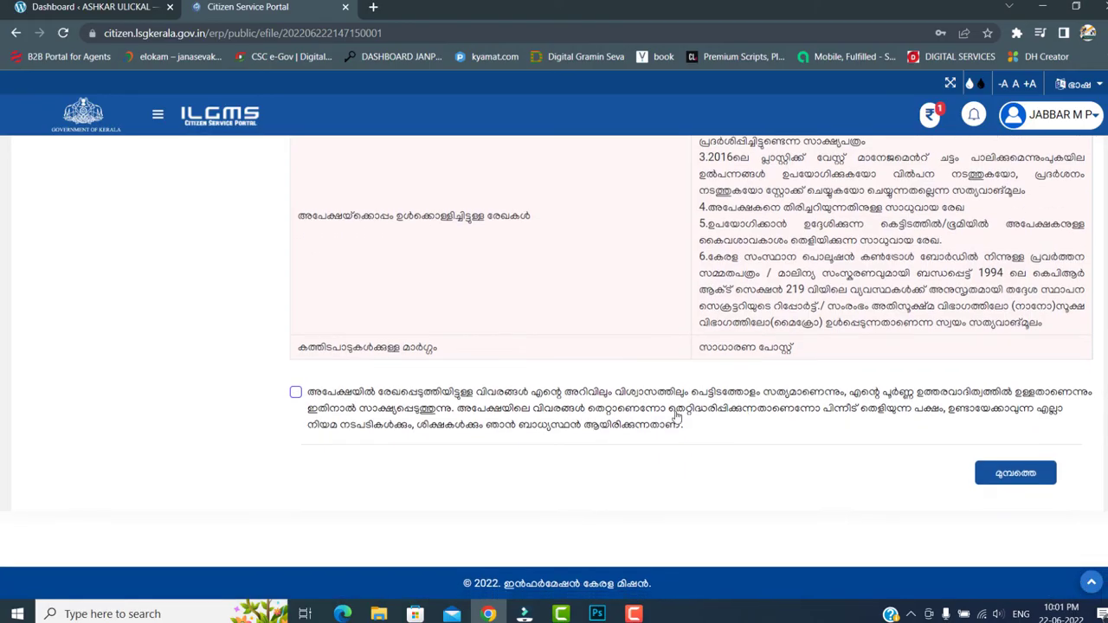
{"action": "left_click", "coordinate": [299, 392]}
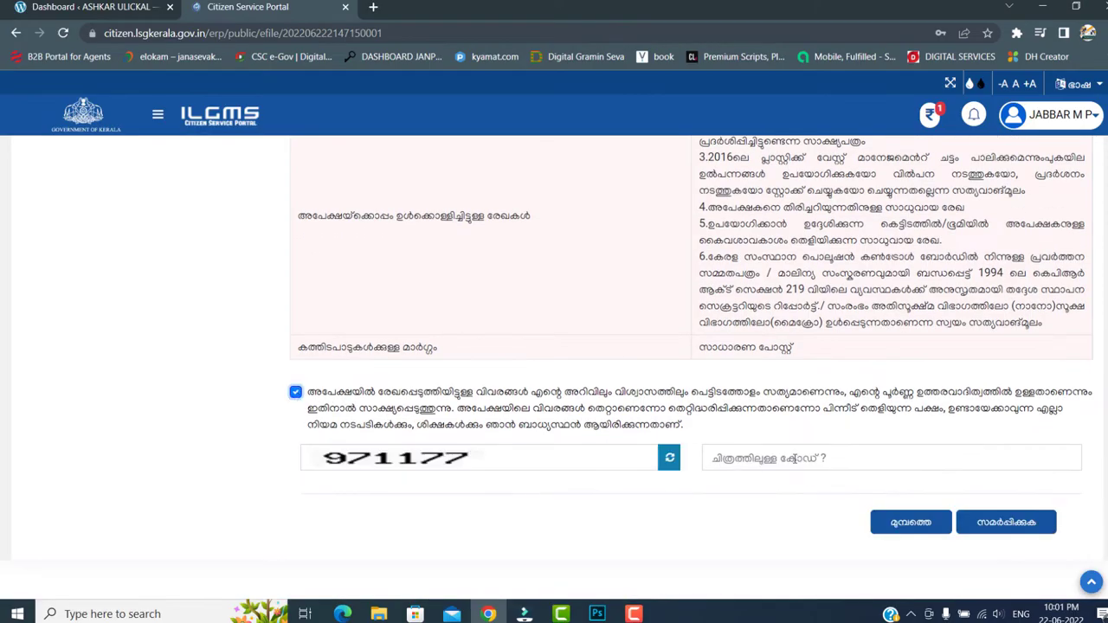
{"action": "left_click", "coordinate": [792, 458]}
{"action": "type", "text": "971"}
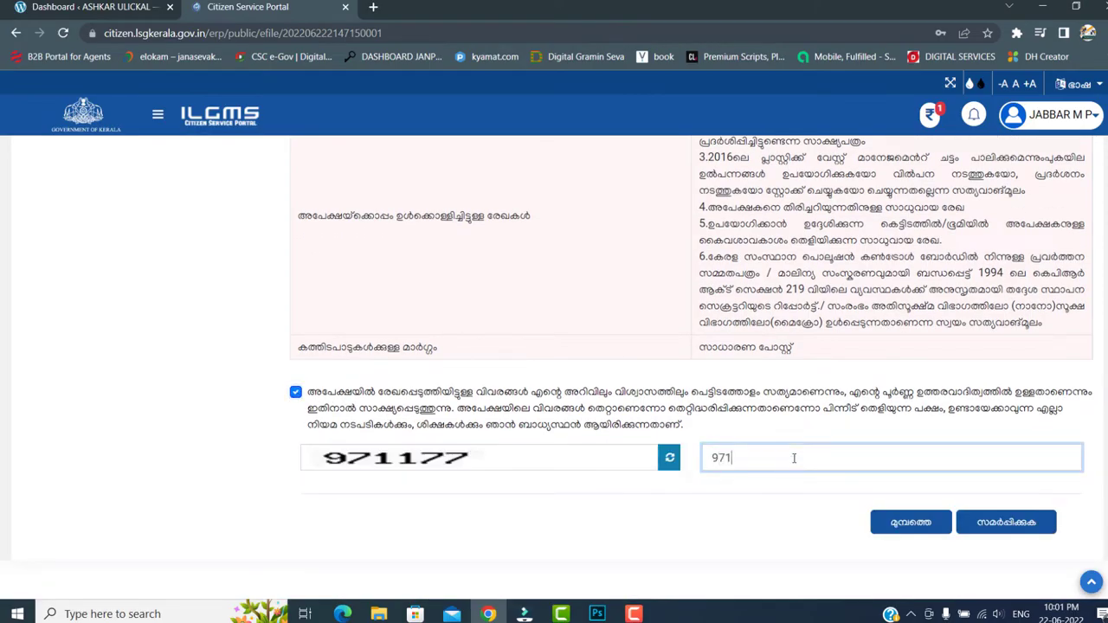
{"action": "type", "text": "177"}
- Submit the application and confirm the submission
{"action": "scroll", "coordinate": [784, 438], "scroll_direction": "up", "scroll_amount": 10}
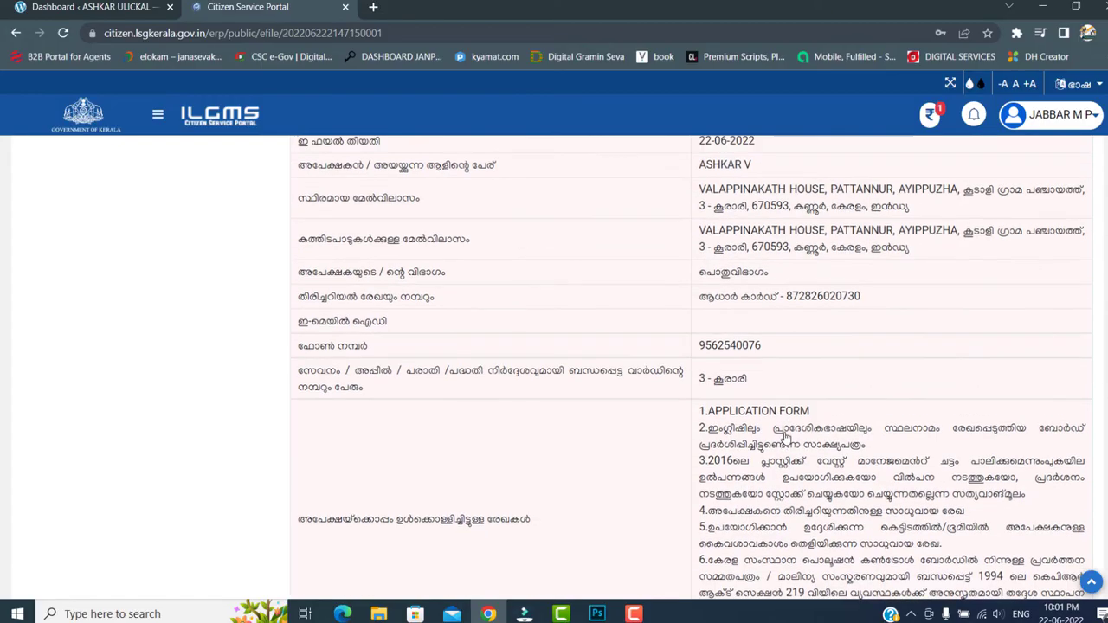
{"action": "scroll", "coordinate": [667, 354], "scroll_direction": "up", "scroll_amount": 3}
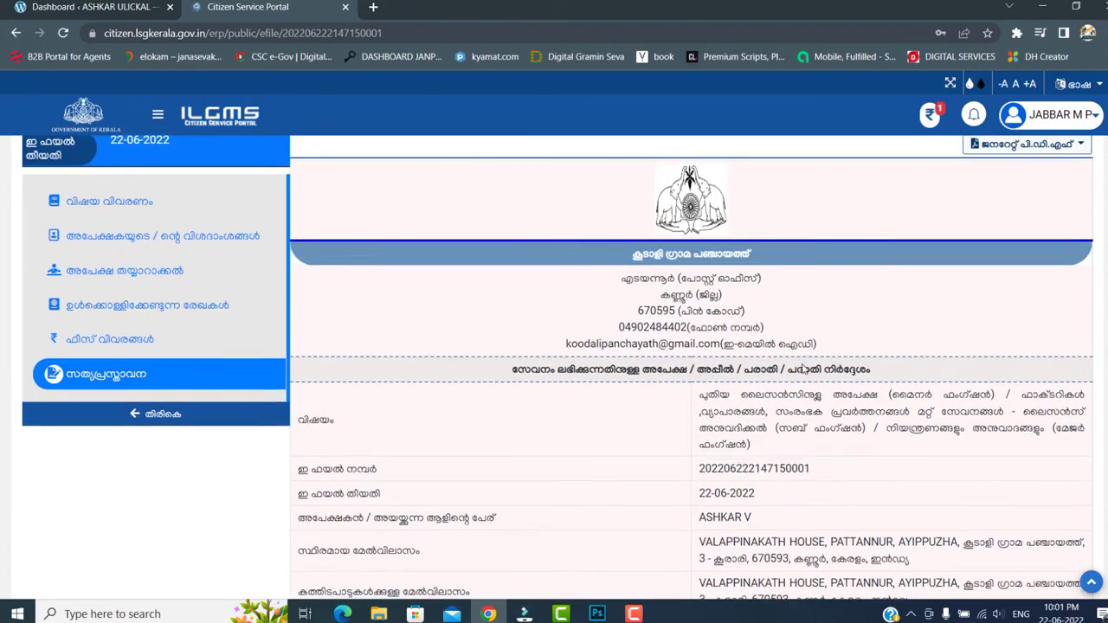
{"action": "scroll", "coordinate": [671, 379], "scroll_direction": "down", "scroll_amount": 4}
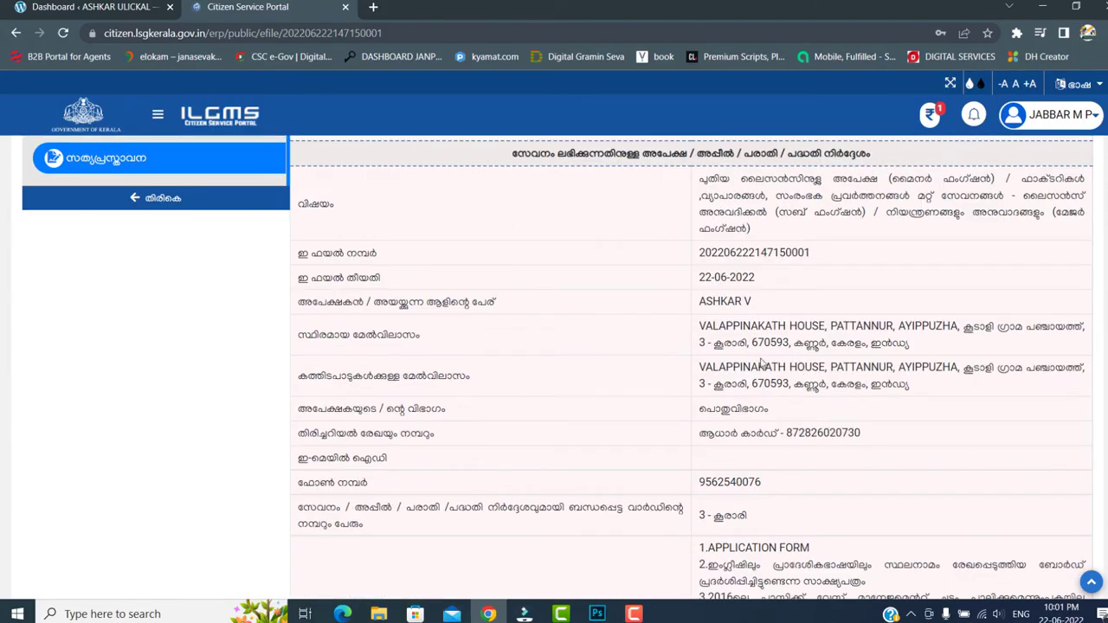
{"action": "scroll", "coordinate": [761, 363], "scroll_direction": "down", "scroll_amount": 2}
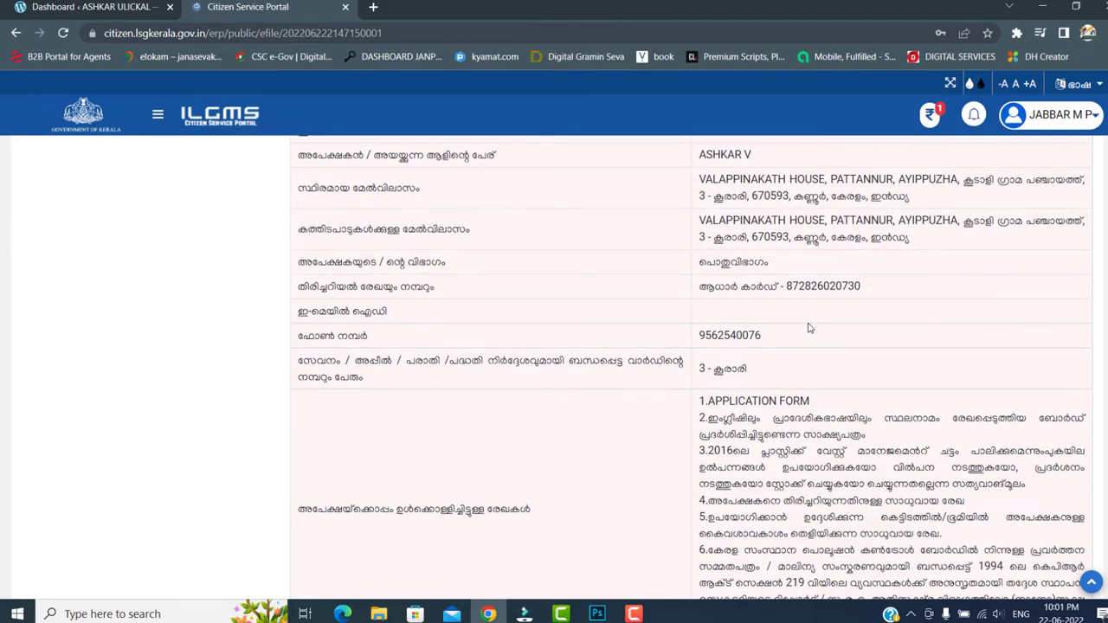
{"action": "scroll", "coordinate": [805, 322], "scroll_direction": "up", "scroll_amount": 1}
{"action": "scroll", "coordinate": [850, 337], "scroll_direction": "down", "scroll_amount": 5}
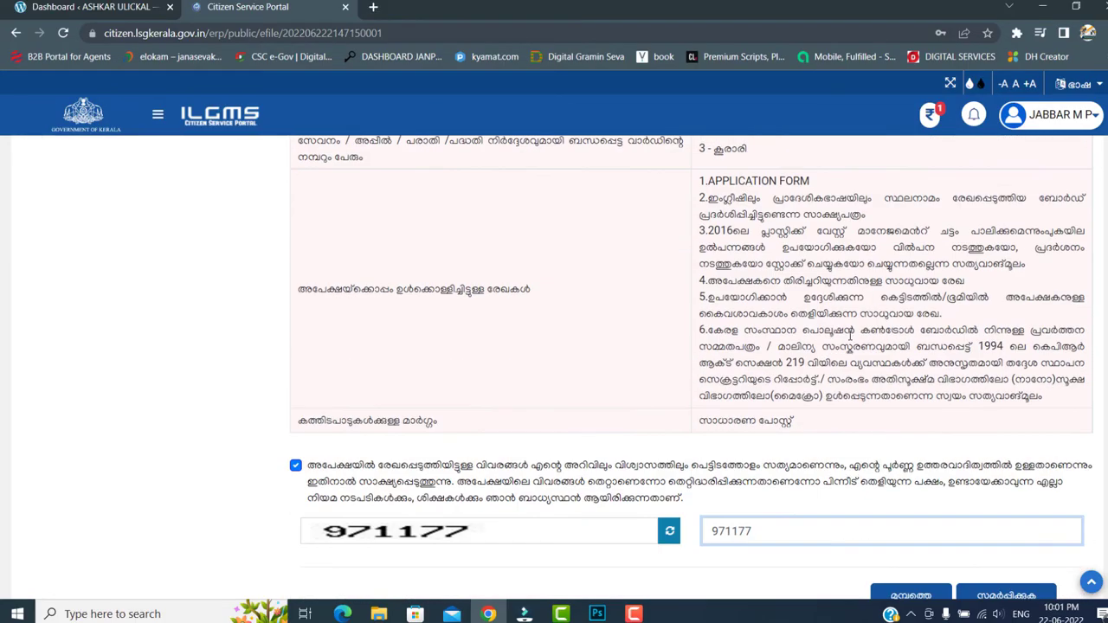
{"action": "scroll", "coordinate": [850, 337], "scroll_direction": "down", "scroll_amount": 1}
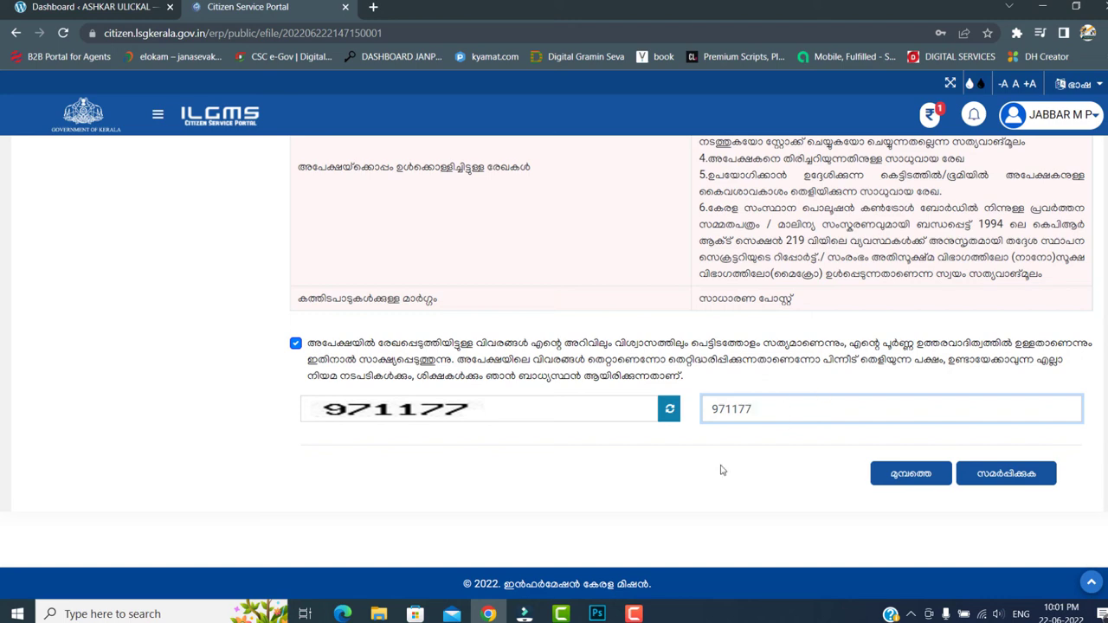
{"action": "left_click", "coordinate": [1006, 476]}
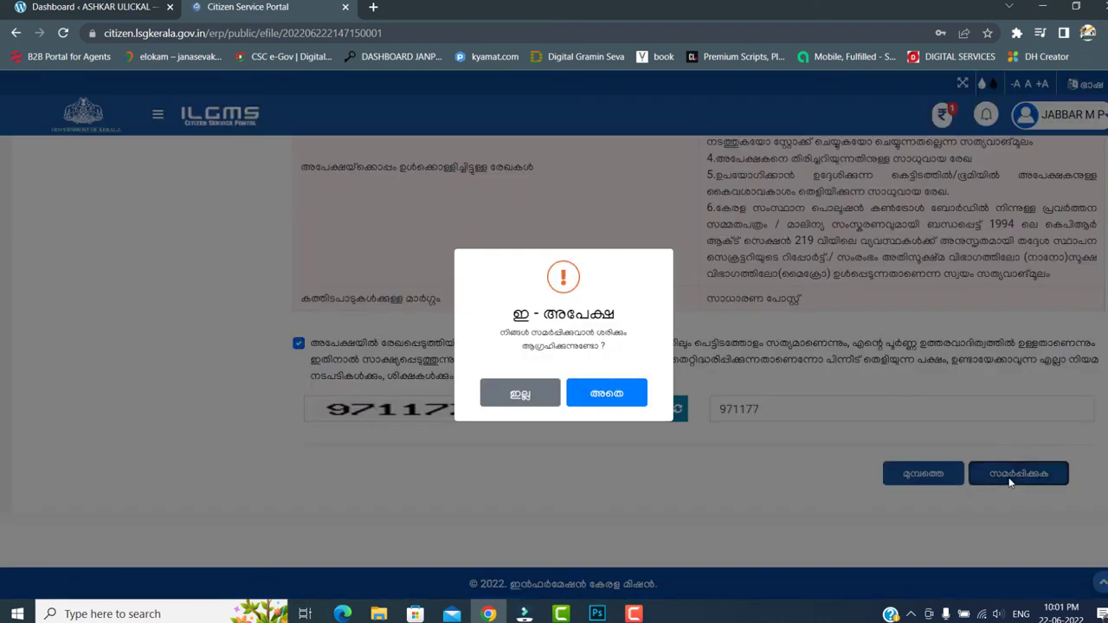
{"action": "left_click", "coordinate": [615, 403]}
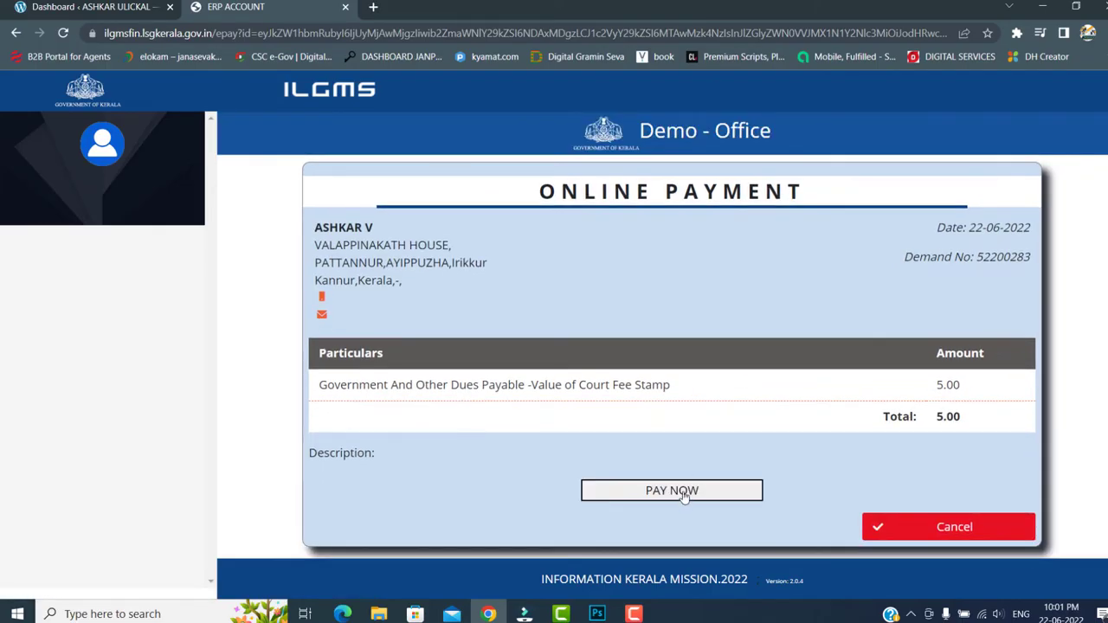
- Start paying the 5.00 court fee with PAY NOW
{"action": "left_click", "coordinate": [684, 491]}
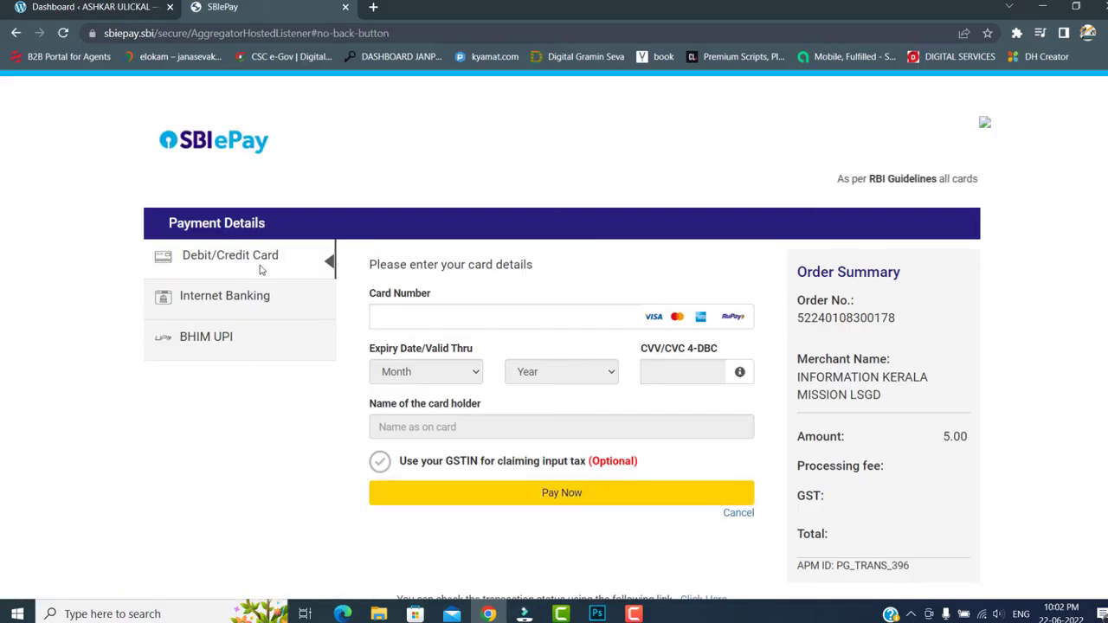
- Pay the 5.00 fee through BHIM UPI using the UPI QR option
{"action": "left_click", "coordinate": [250, 304]}
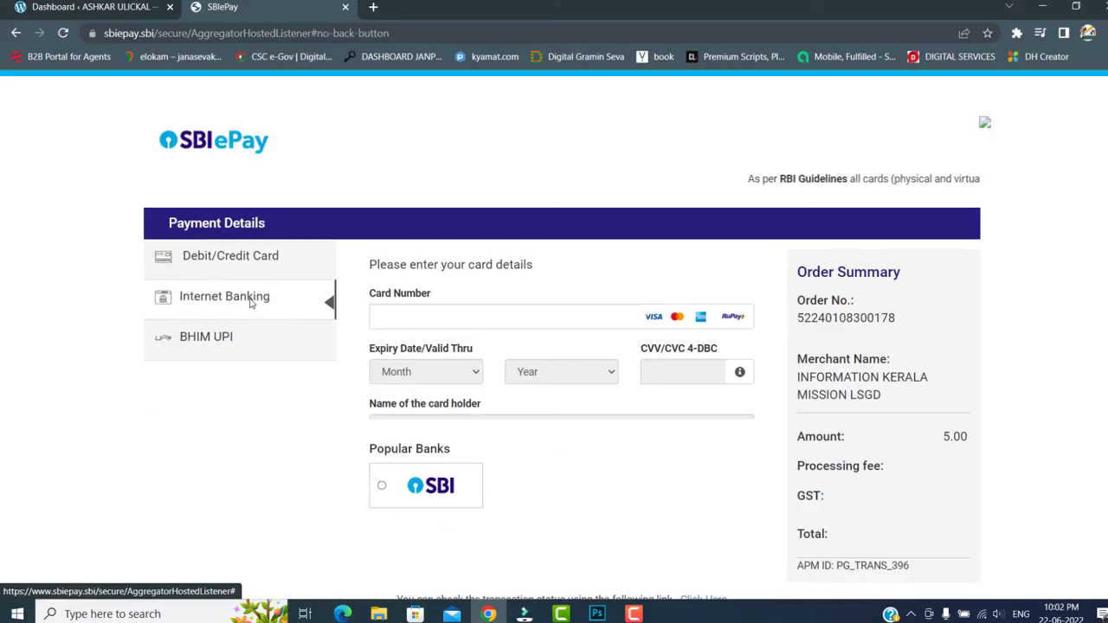
{"action": "left_click", "coordinate": [229, 342]}
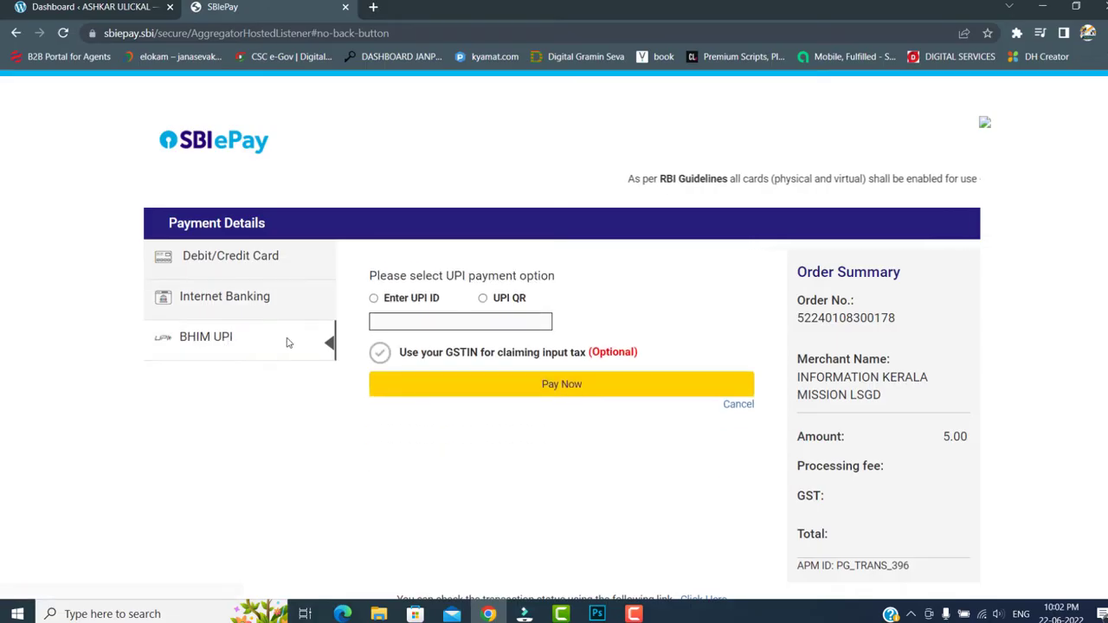
{"action": "left_click", "coordinate": [483, 297]}
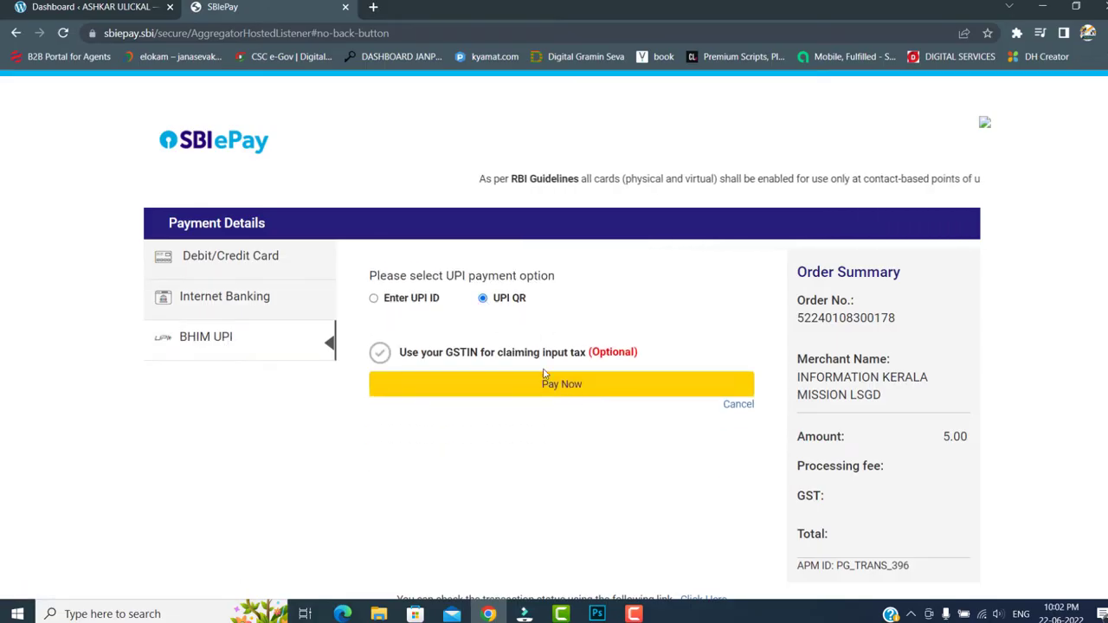
{"action": "left_click", "coordinate": [564, 389]}
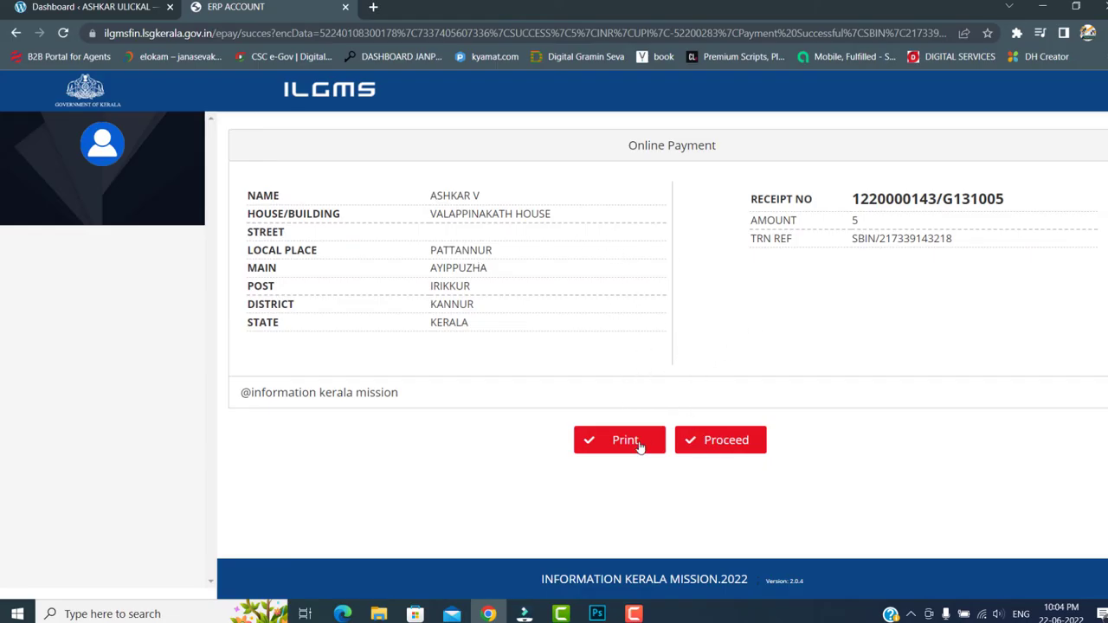
- Return to the application, dismiss the success message and check the download language choices
{"action": "left_click", "coordinate": [720, 440]}
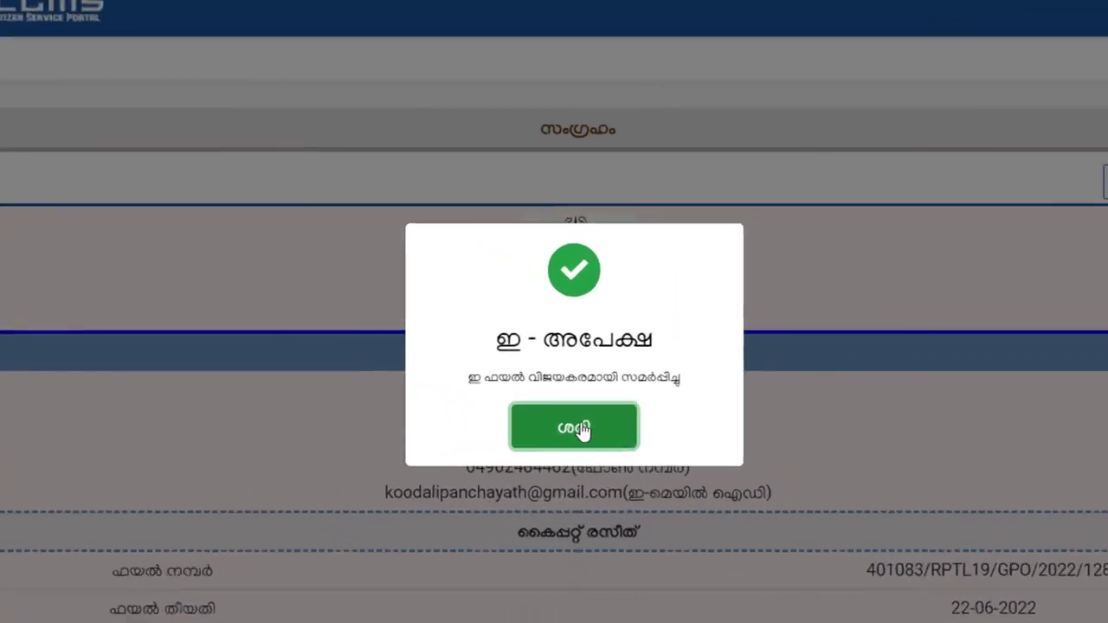
{"action": "left_click", "coordinate": [594, 450]}
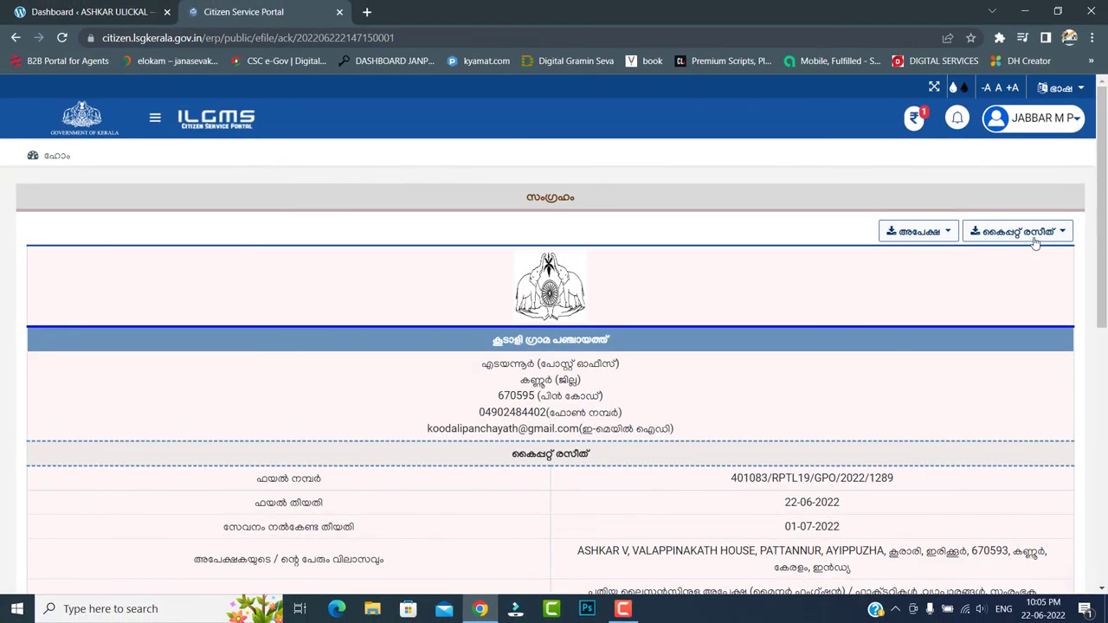
{"action": "left_click", "coordinate": [1035, 241]}
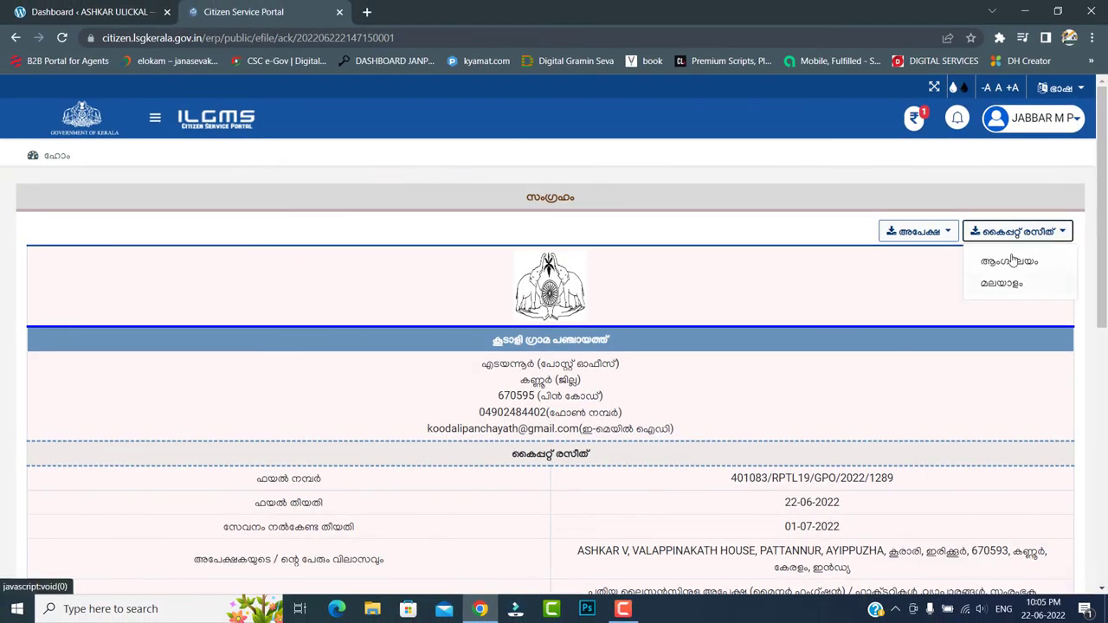
{"action": "left_click", "coordinate": [950, 233]}
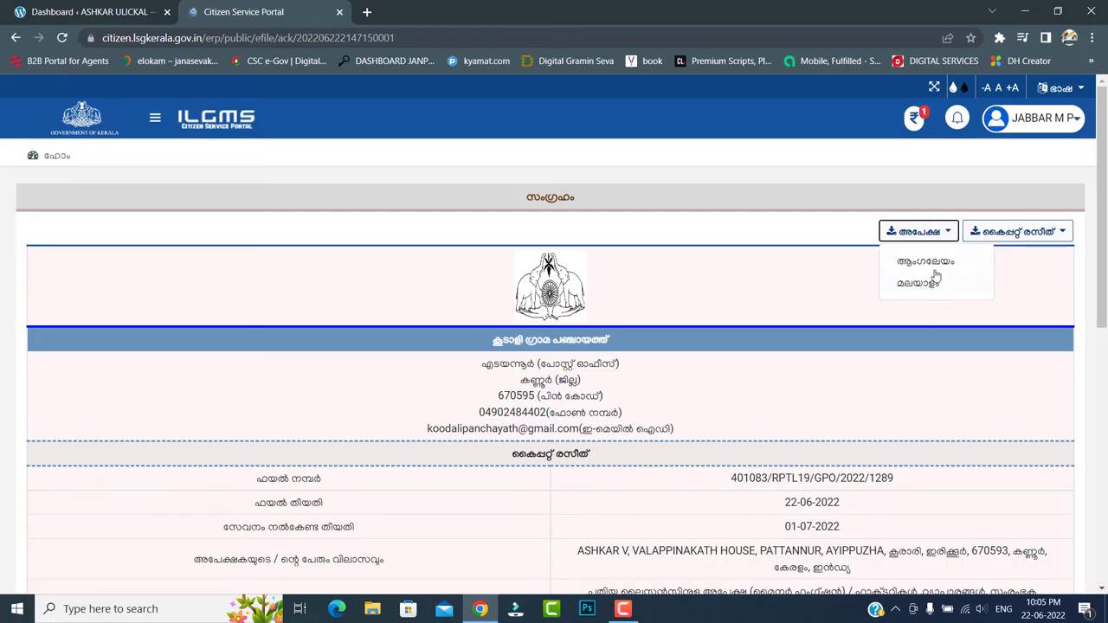
{"action": "left_click", "coordinate": [927, 206]}
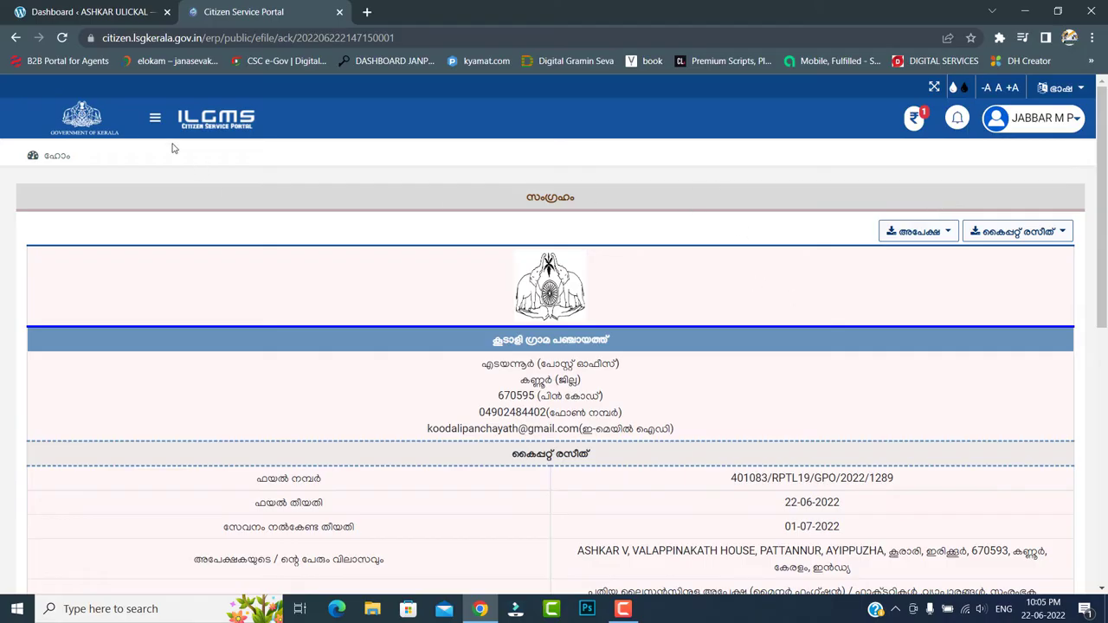
- Open the submitted applications list from the ഇ-ഫയൽ section of the sidebar
{"action": "left_click", "coordinate": [154, 117]}
{"action": "left_click", "coordinate": [78, 266]}
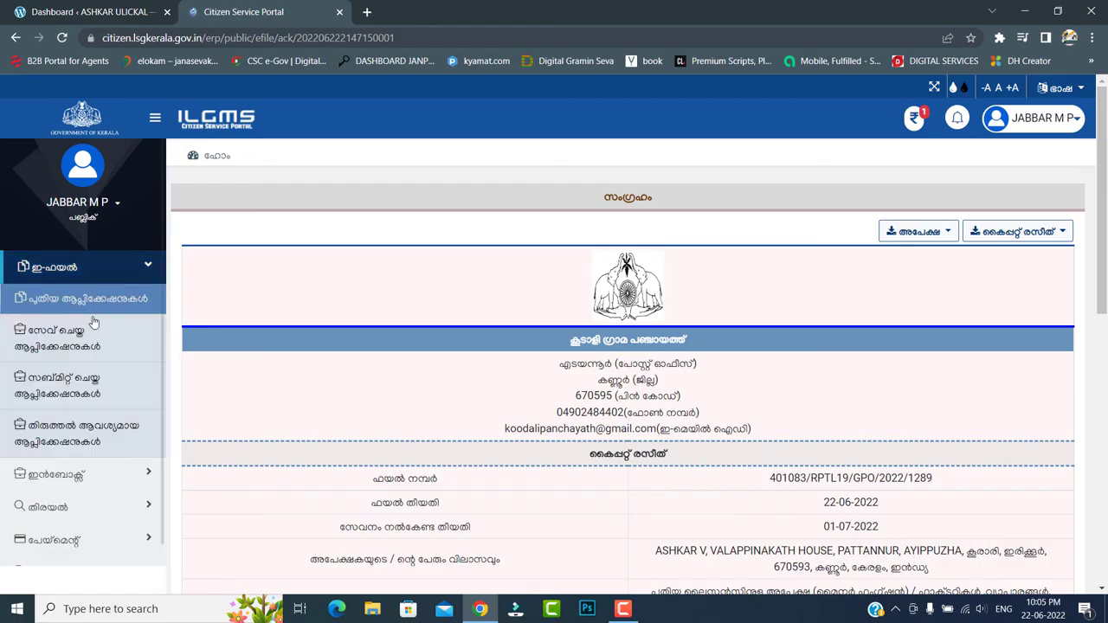
{"action": "left_click", "coordinate": [79, 386]}
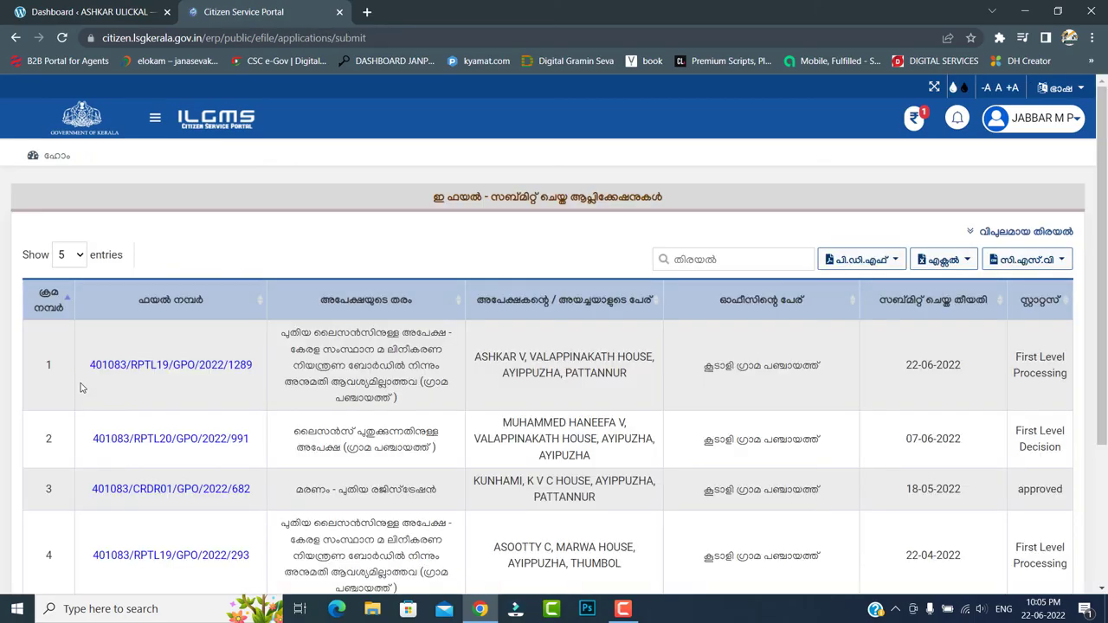
{"action": "left_click", "coordinate": [214, 370]}
{"action": "scroll", "coordinate": [606, 389], "scroll_direction": "down", "scroll_amount": 2}
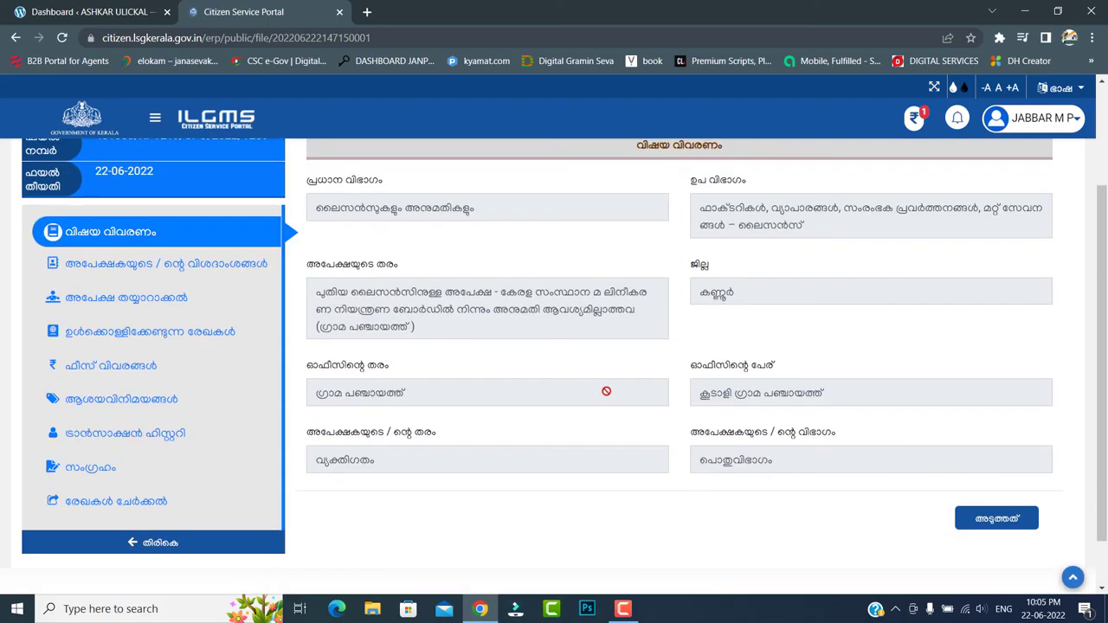
{"action": "left_click", "coordinate": [173, 435]}
{"action": "scroll", "coordinate": [758, 409], "scroll_direction": "down", "scroll_amount": 2}
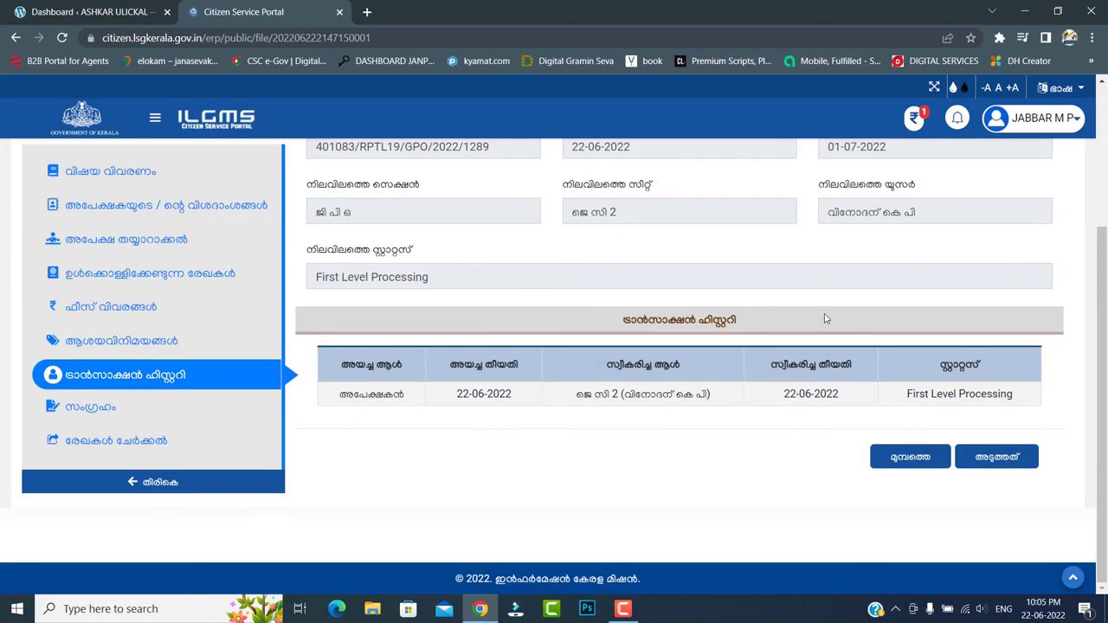
{"action": "scroll", "coordinate": [744, 385], "scroll_direction": "up", "scroll_amount": 2}
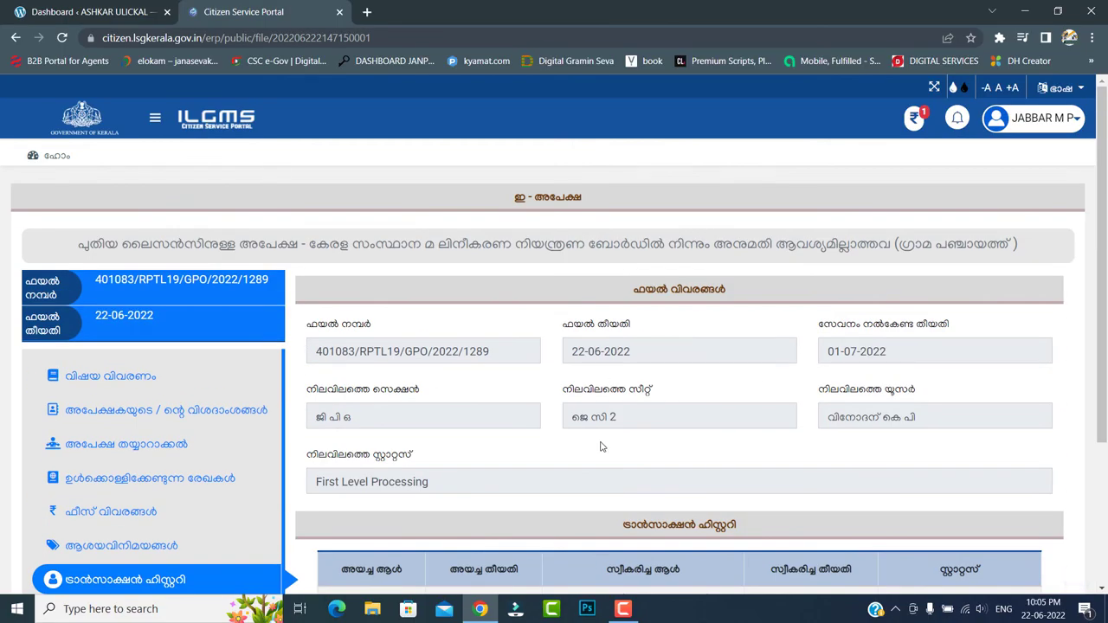
{"action": "scroll", "coordinate": [601, 447], "scroll_direction": "down", "scroll_amount": 2}
{"action": "scroll", "coordinate": [898, 401], "scroll_direction": "up", "scroll_amount": 2}
{"action": "left_click", "coordinate": [155, 119]}
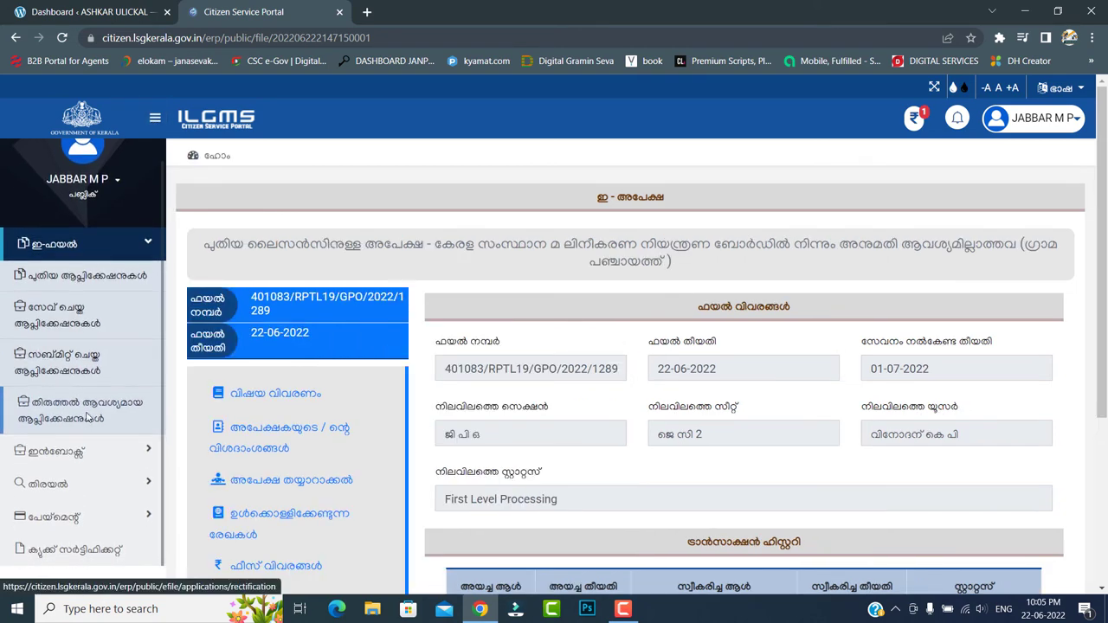
{"action": "left_click", "coordinate": [87, 418]}
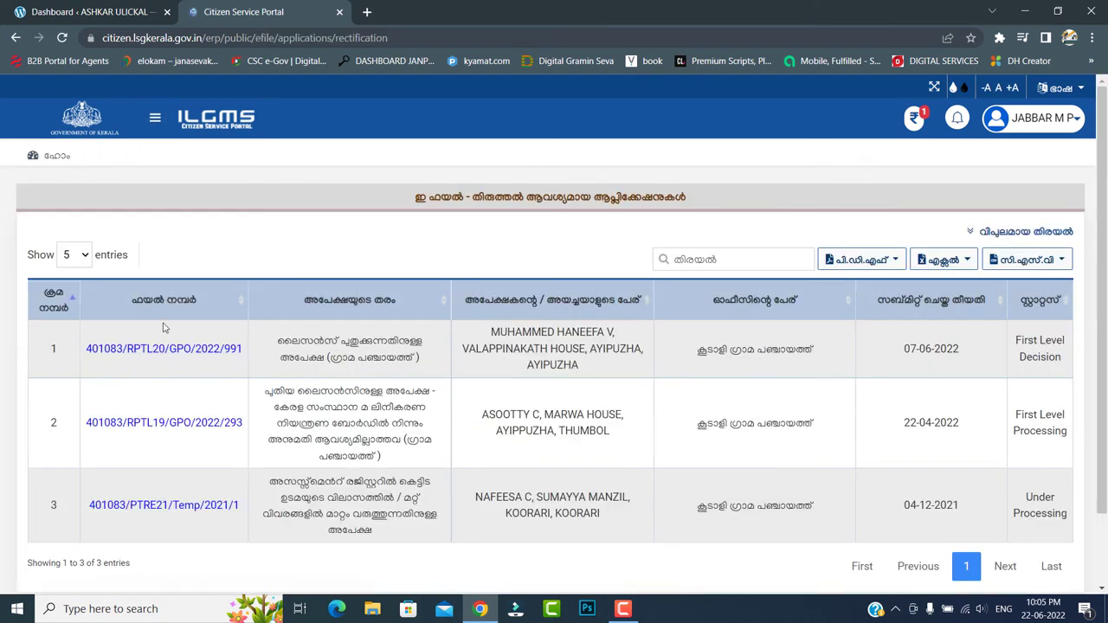
{"action": "left_click", "coordinate": [195, 427]}
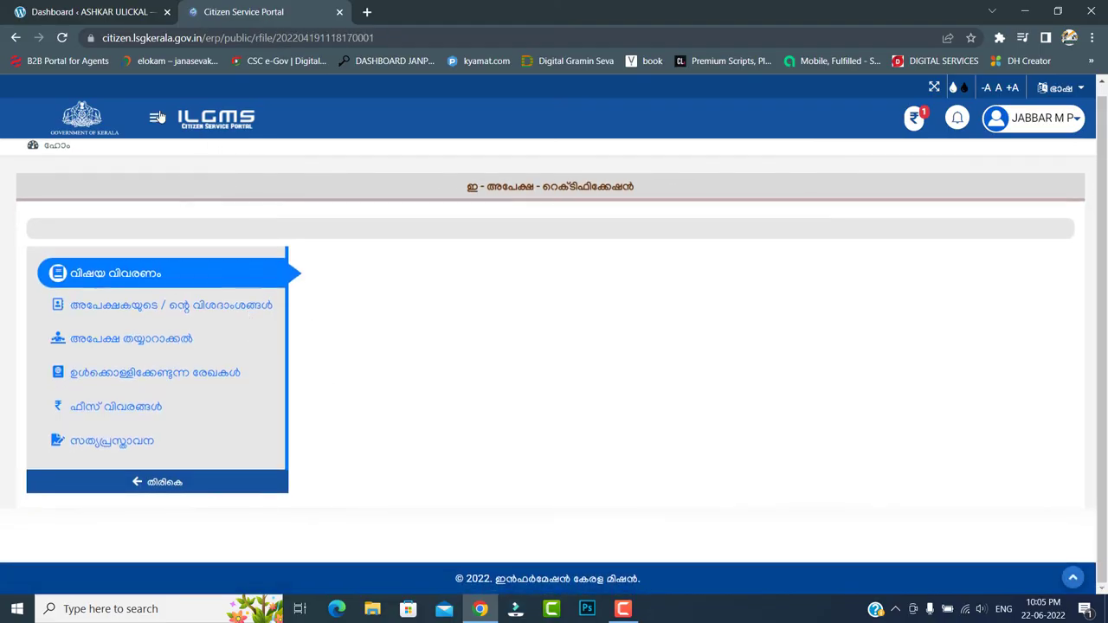
- Show the Inbox's notices for defect rectification
{"action": "left_click", "coordinate": [155, 118]}
{"action": "left_click", "coordinate": [60, 474]}
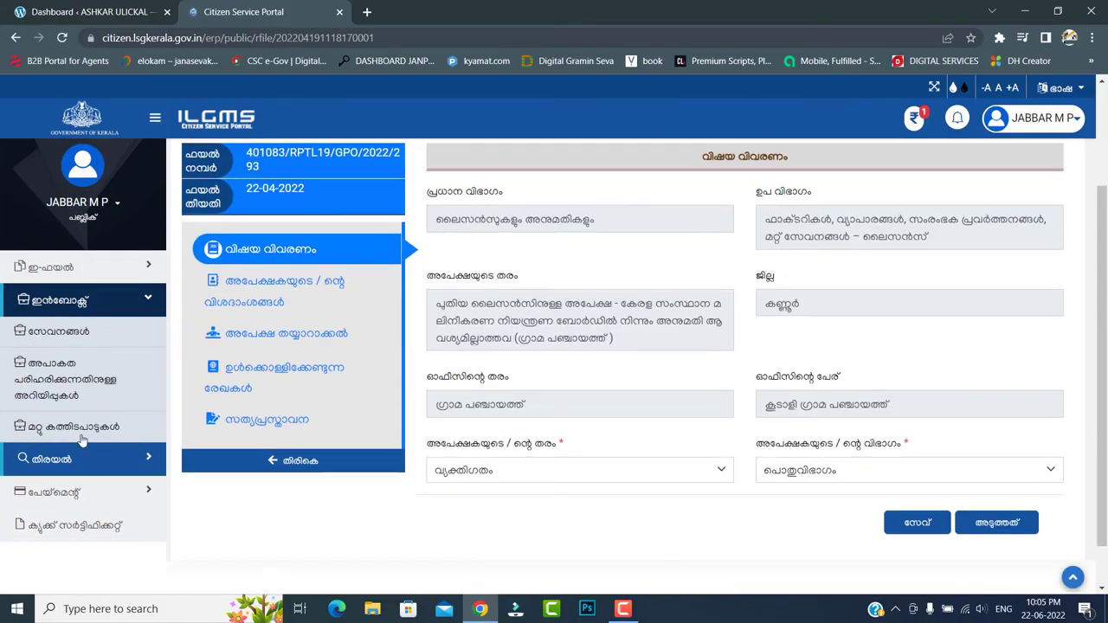
{"action": "left_click", "coordinate": [86, 391]}
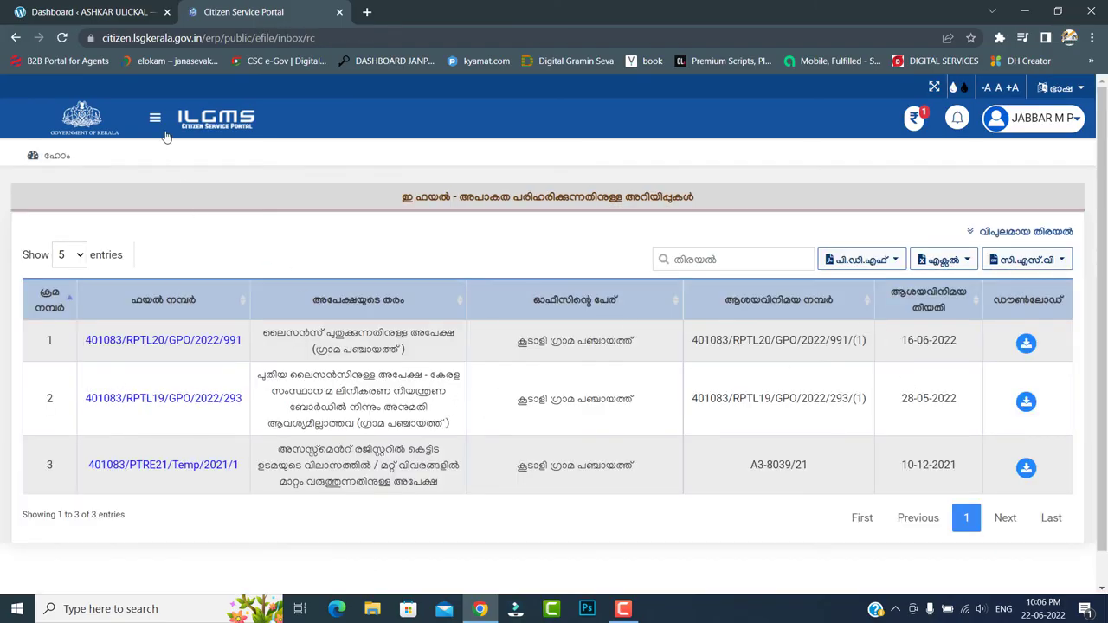
- Review the pending ₹ payment demands, then log out of the portal and confirm
{"action": "left_click", "coordinate": [915, 119]}
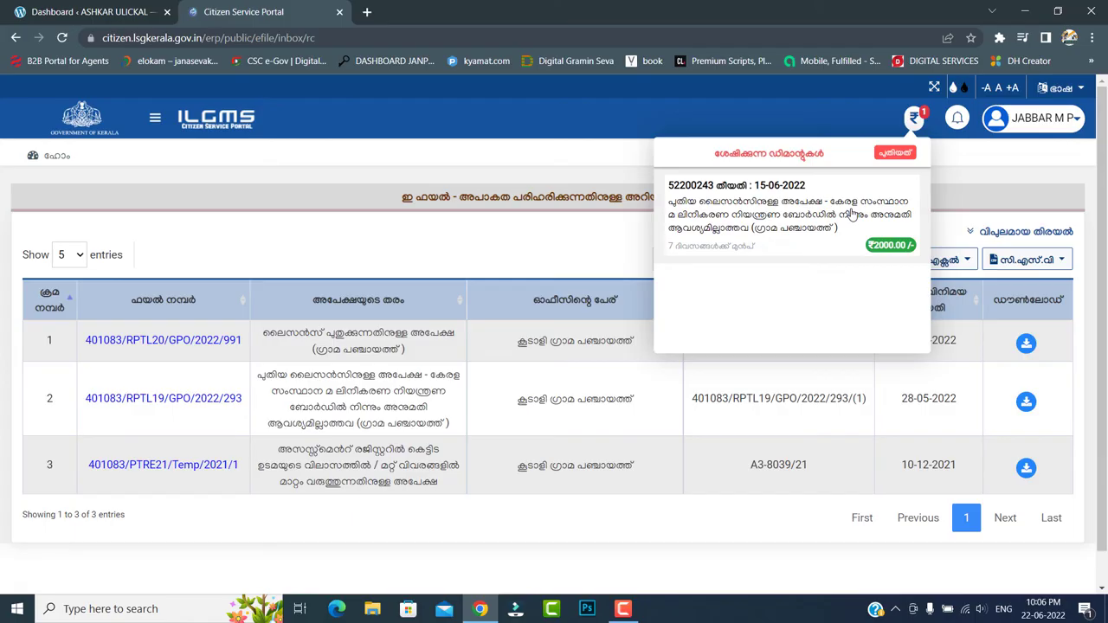
{"action": "left_click", "coordinate": [912, 119]}
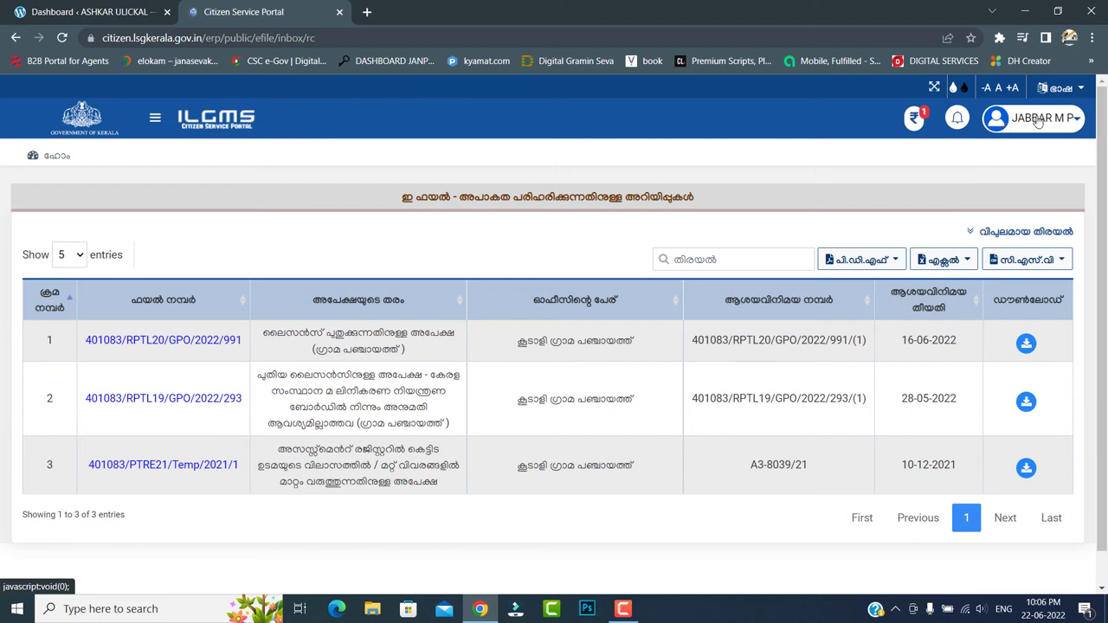
{"action": "left_click", "coordinate": [1009, 124]}
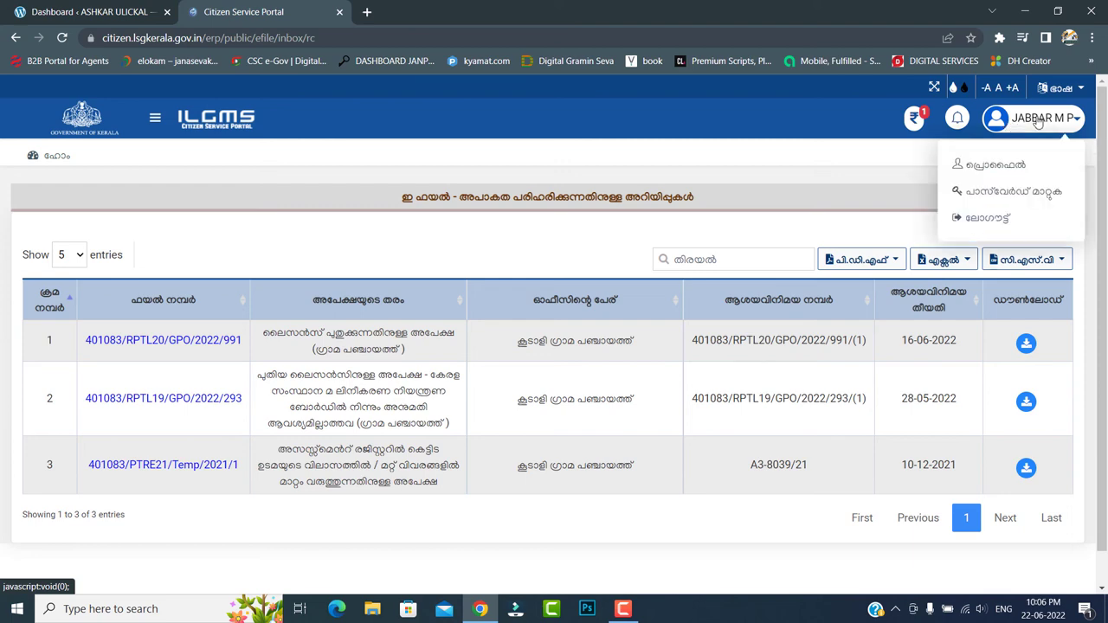
{"action": "left_click", "coordinate": [974, 218]}
{"action": "left_click", "coordinate": [606, 391]}
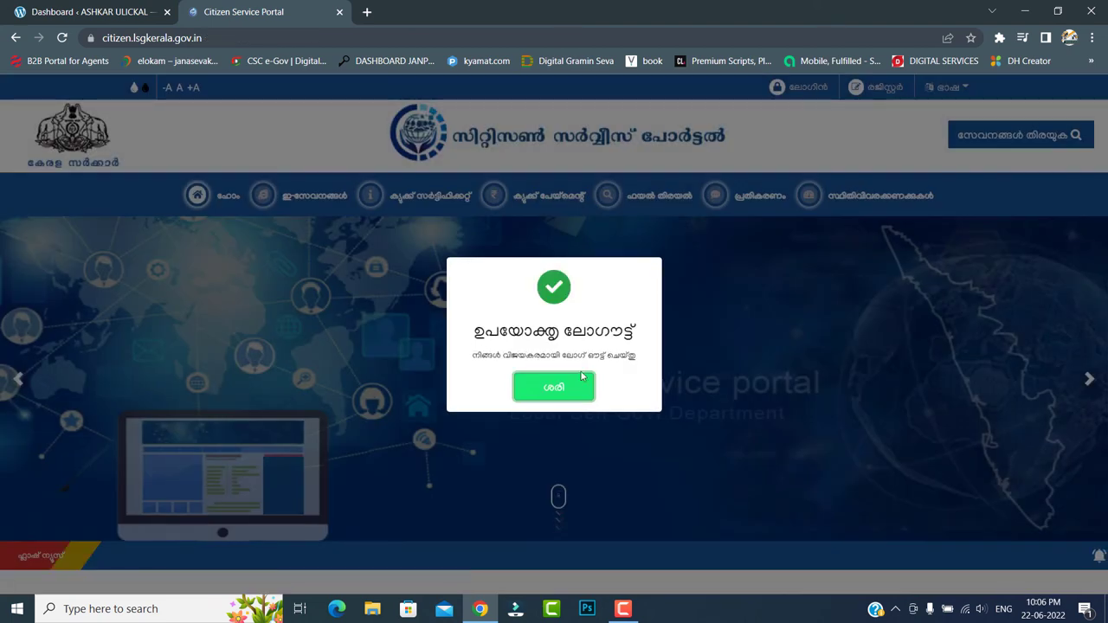
{"action": "left_click", "coordinate": [588, 386]}
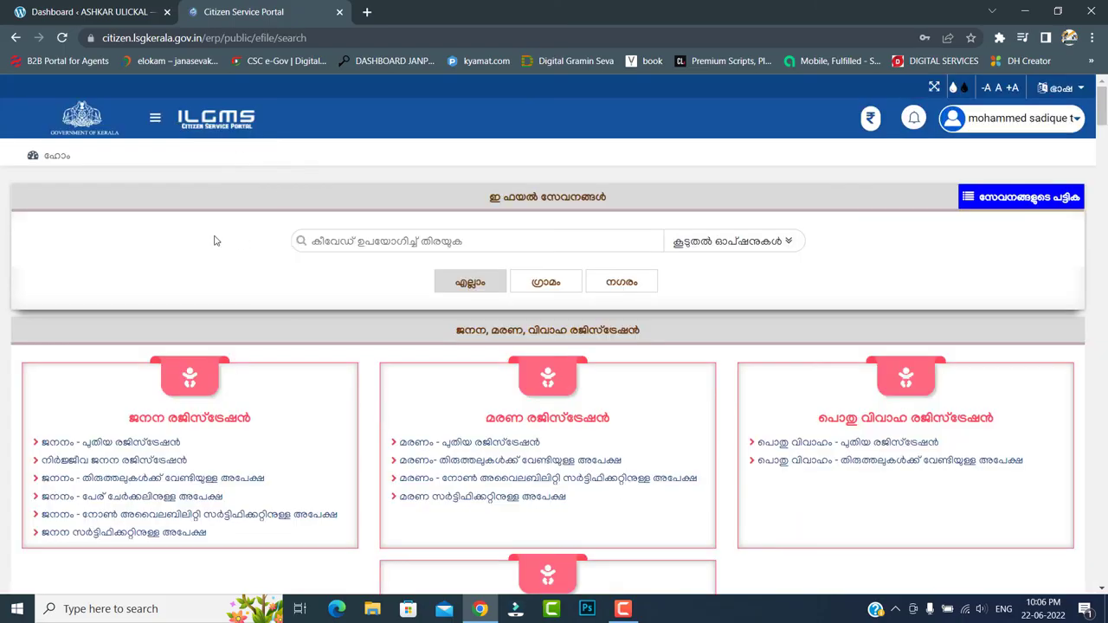
{"action": "left_click", "coordinate": [155, 117]}
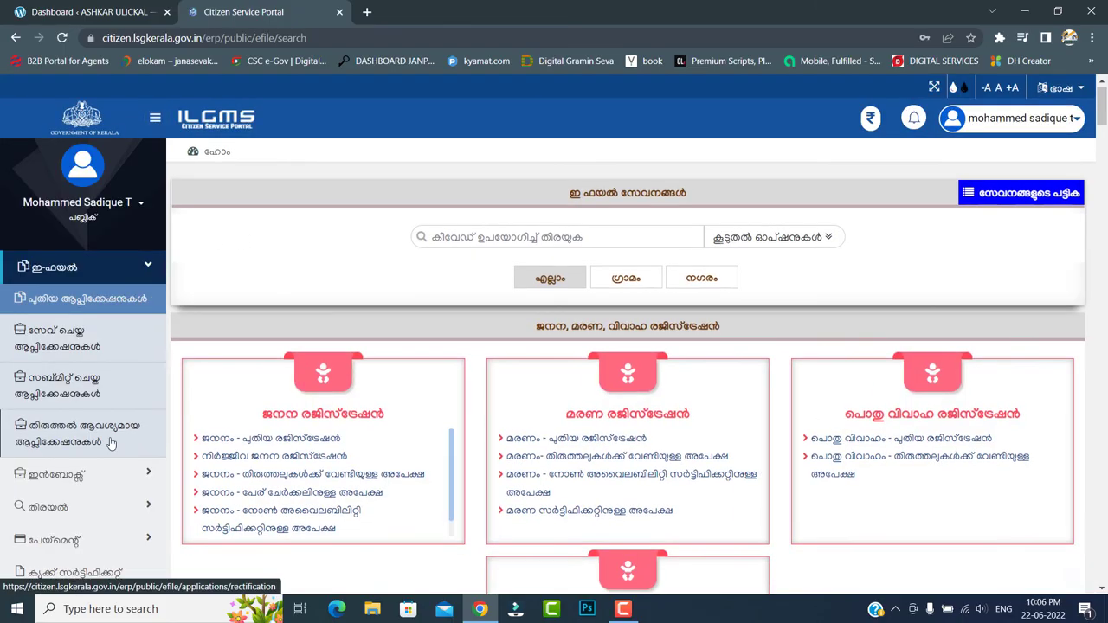
{"action": "left_click", "coordinate": [101, 476]}
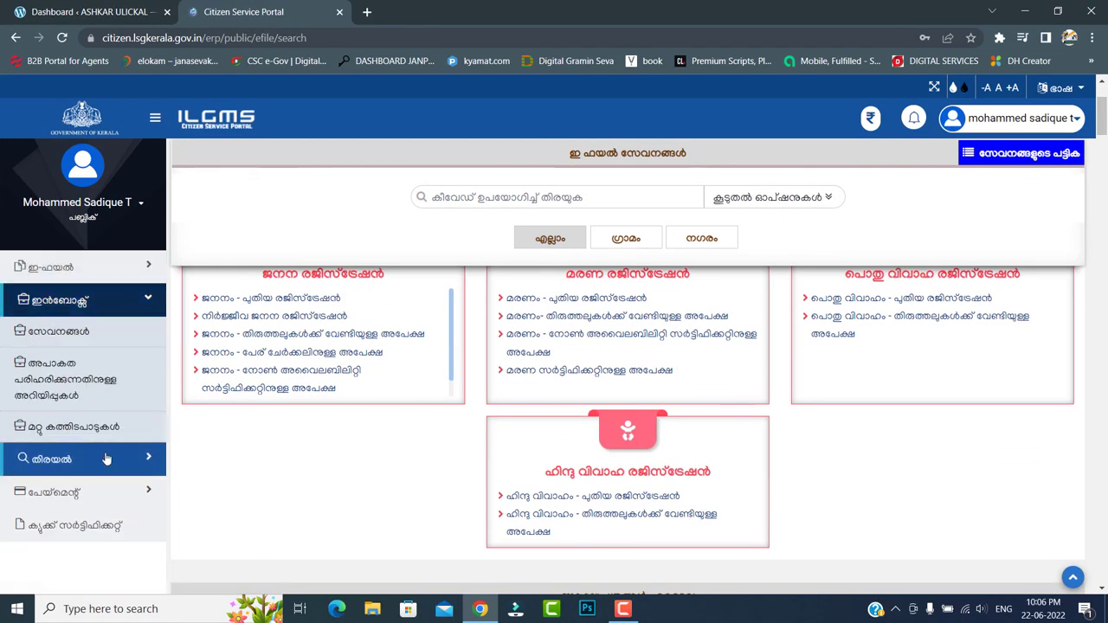
{"action": "left_click", "coordinate": [83, 333]}
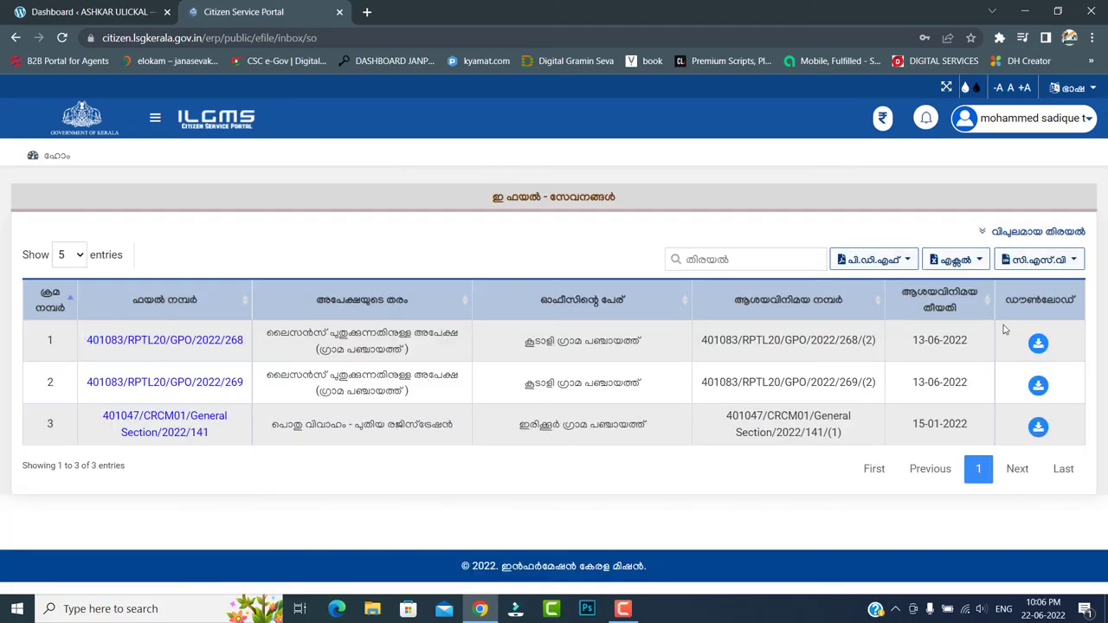
{"action": "left_click", "coordinate": [1041, 346]}
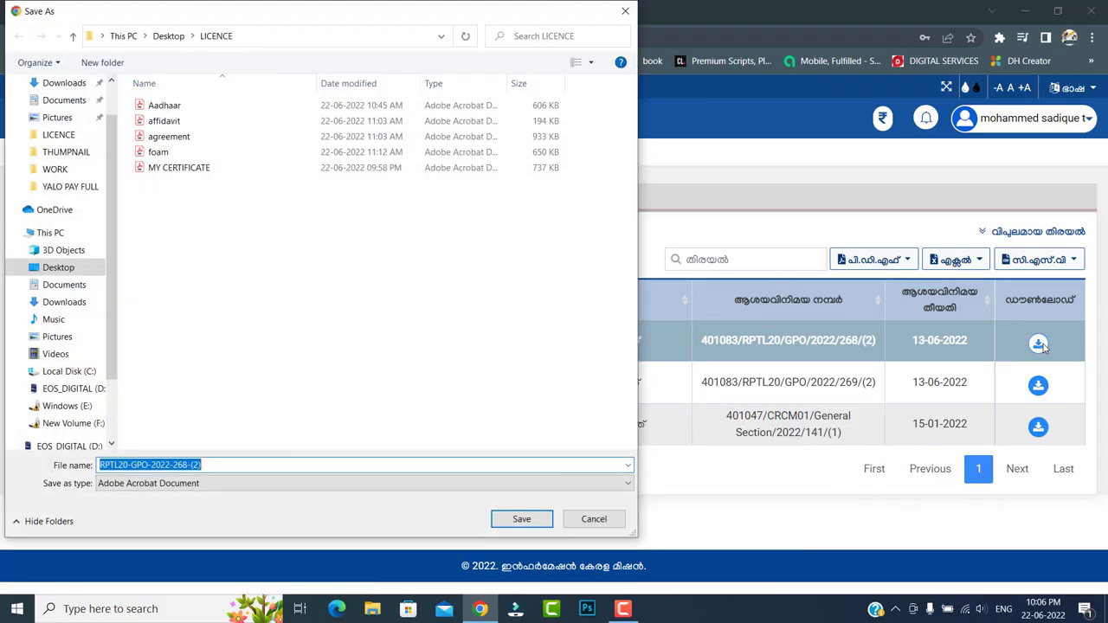
{"action": "scroll", "coordinate": [110, 136], "scroll_direction": "up", "scroll_amount": 1}
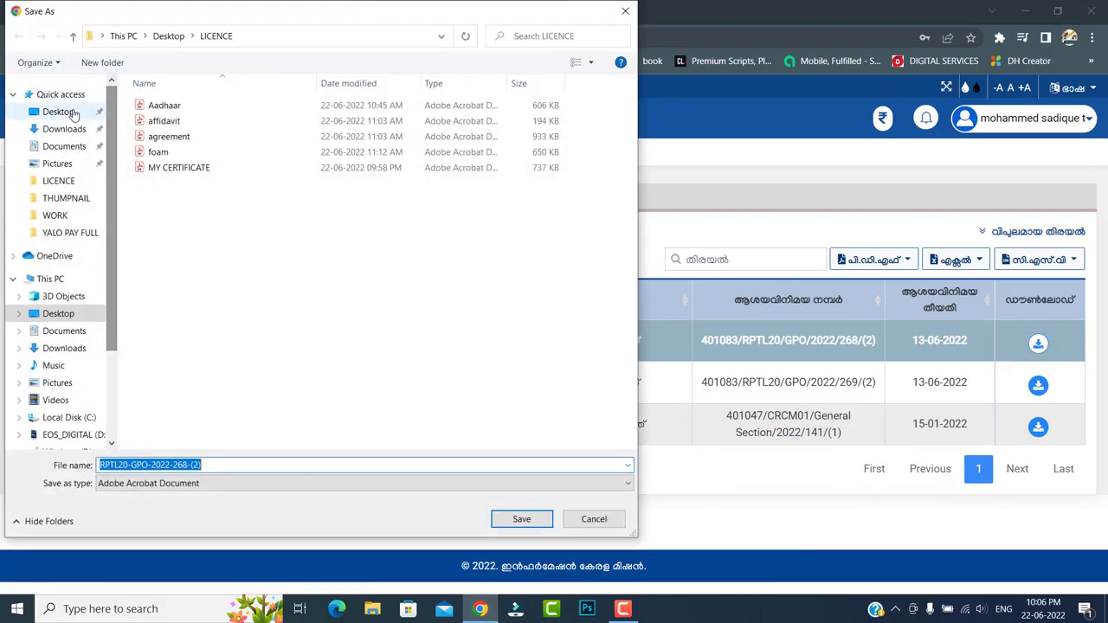
{"action": "left_click", "coordinate": [69, 112]}
{"action": "left_click", "coordinate": [545, 524]}
- View the saved RPTL20-GPO-2022-268-(2).pdf, close it, and return to the browser
{"action": "left_click", "coordinate": [59, 573]}
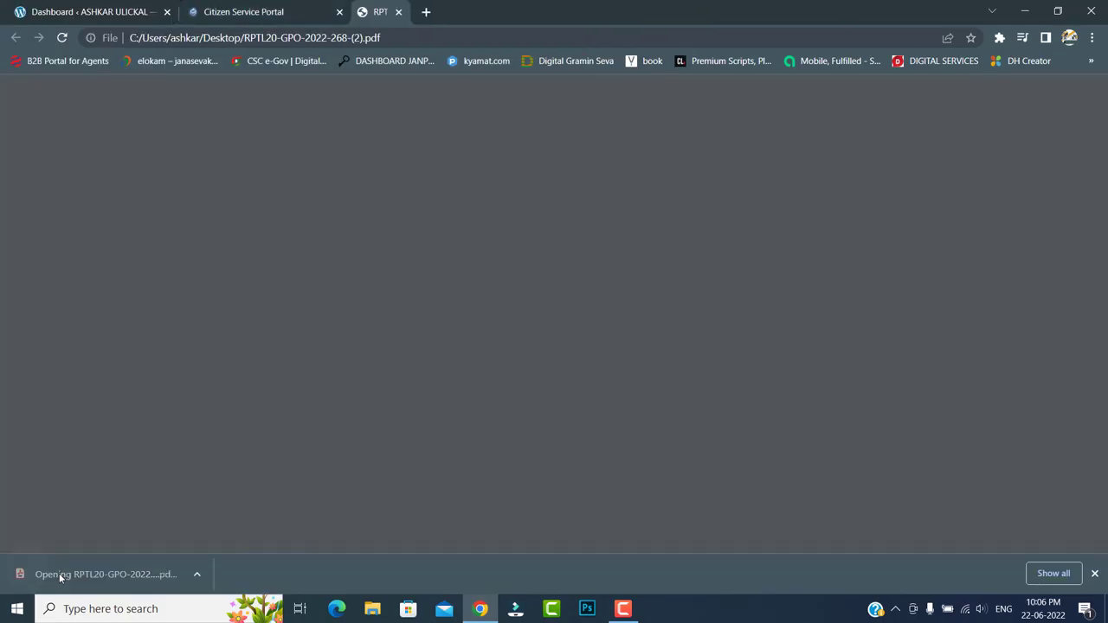
{"action": "scroll", "coordinate": [695, 325], "scroll_direction": "down", "scroll_amount": 3}
{"action": "scroll", "coordinate": [699, 326], "scroll_direction": "up", "scroll_amount": 2}
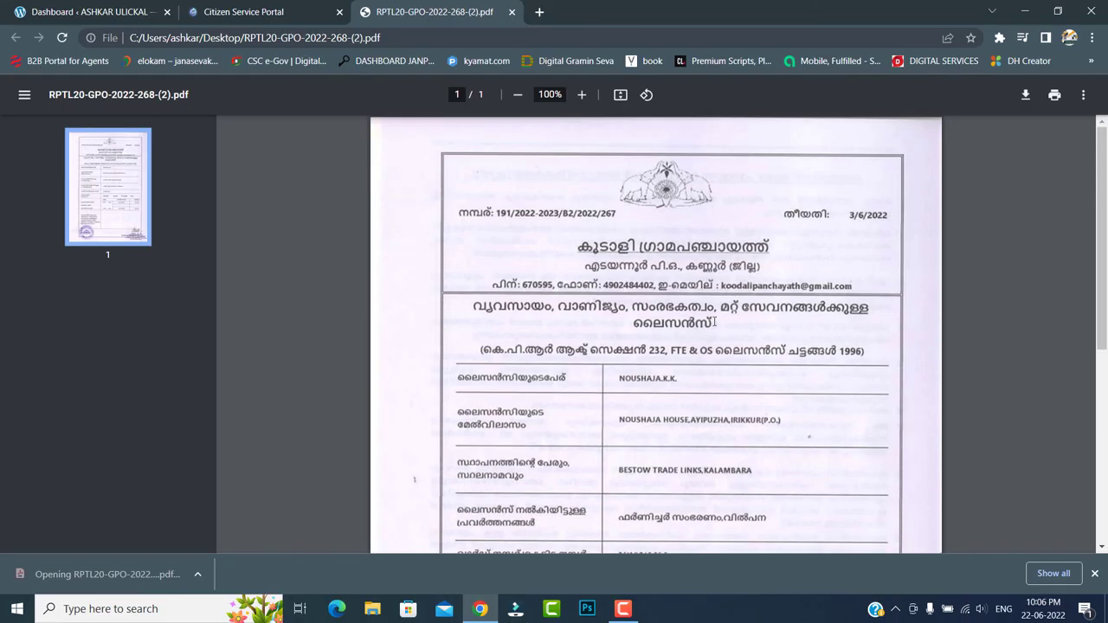
{"action": "left_click", "coordinate": [512, 12]}
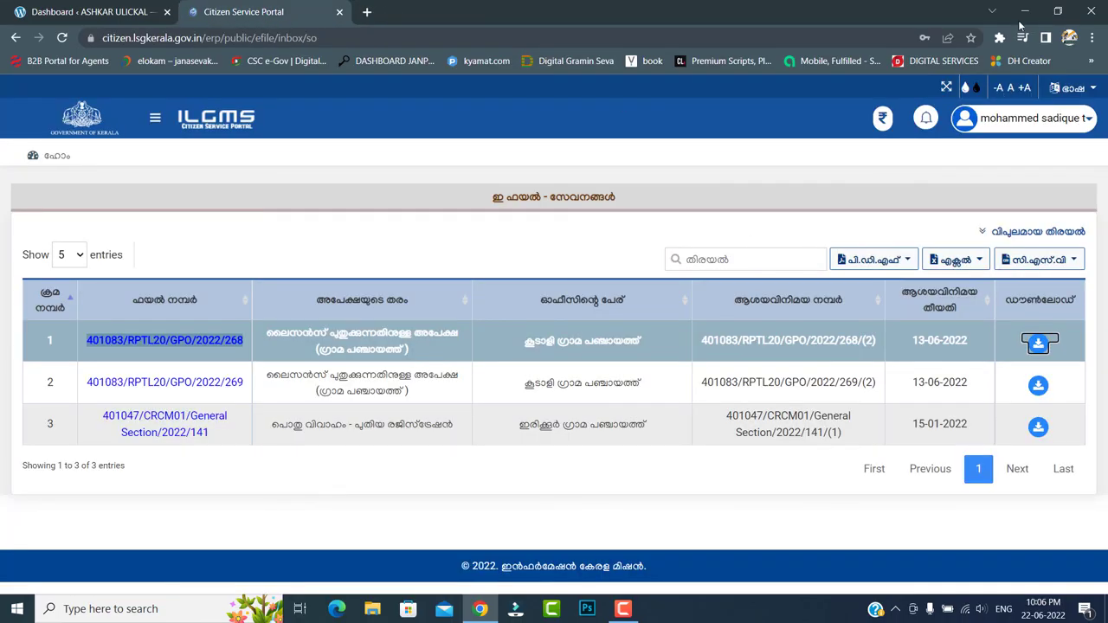
{"action": "left_click", "coordinate": [1024, 11]}
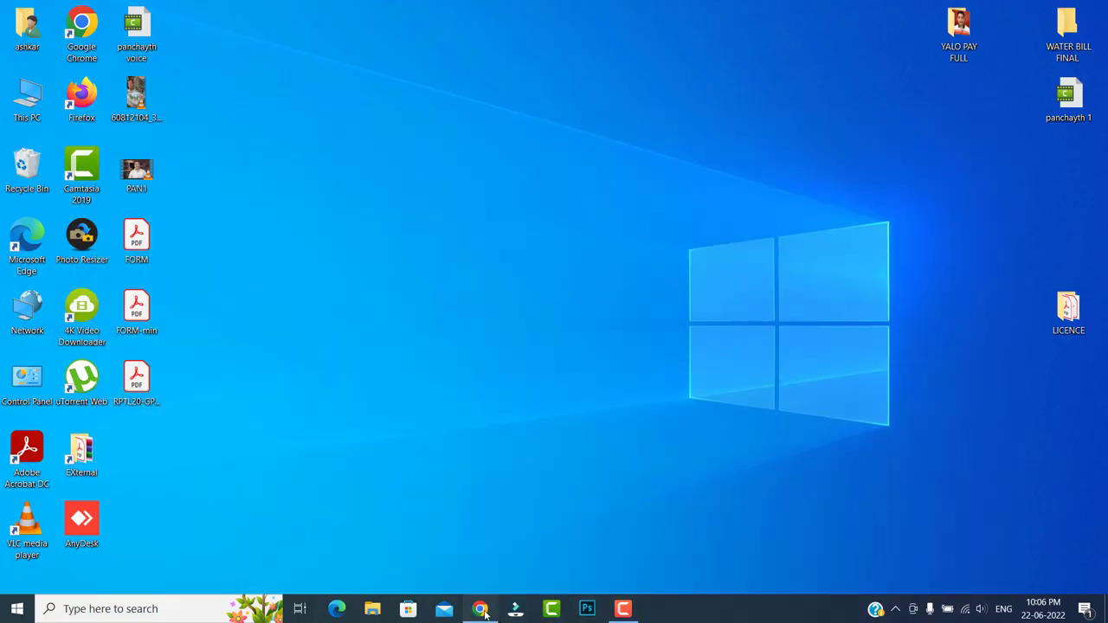
{"action": "left_click", "coordinate": [481, 609]}
{"action": "left_click", "coordinate": [481, 609]}
{"action": "left_click", "coordinate": [482, 609]}
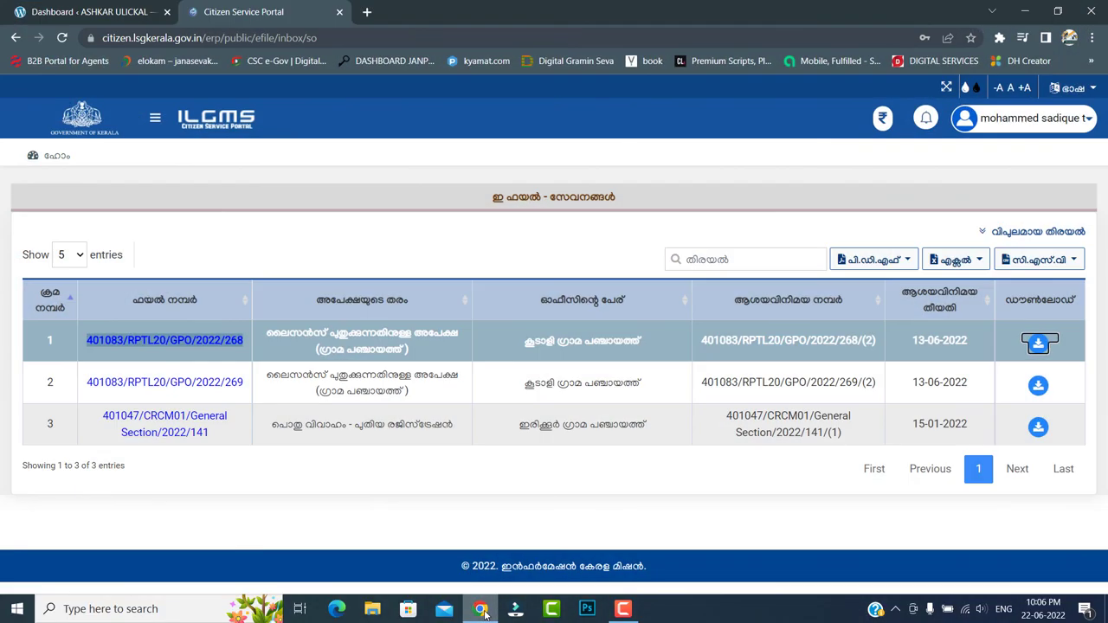